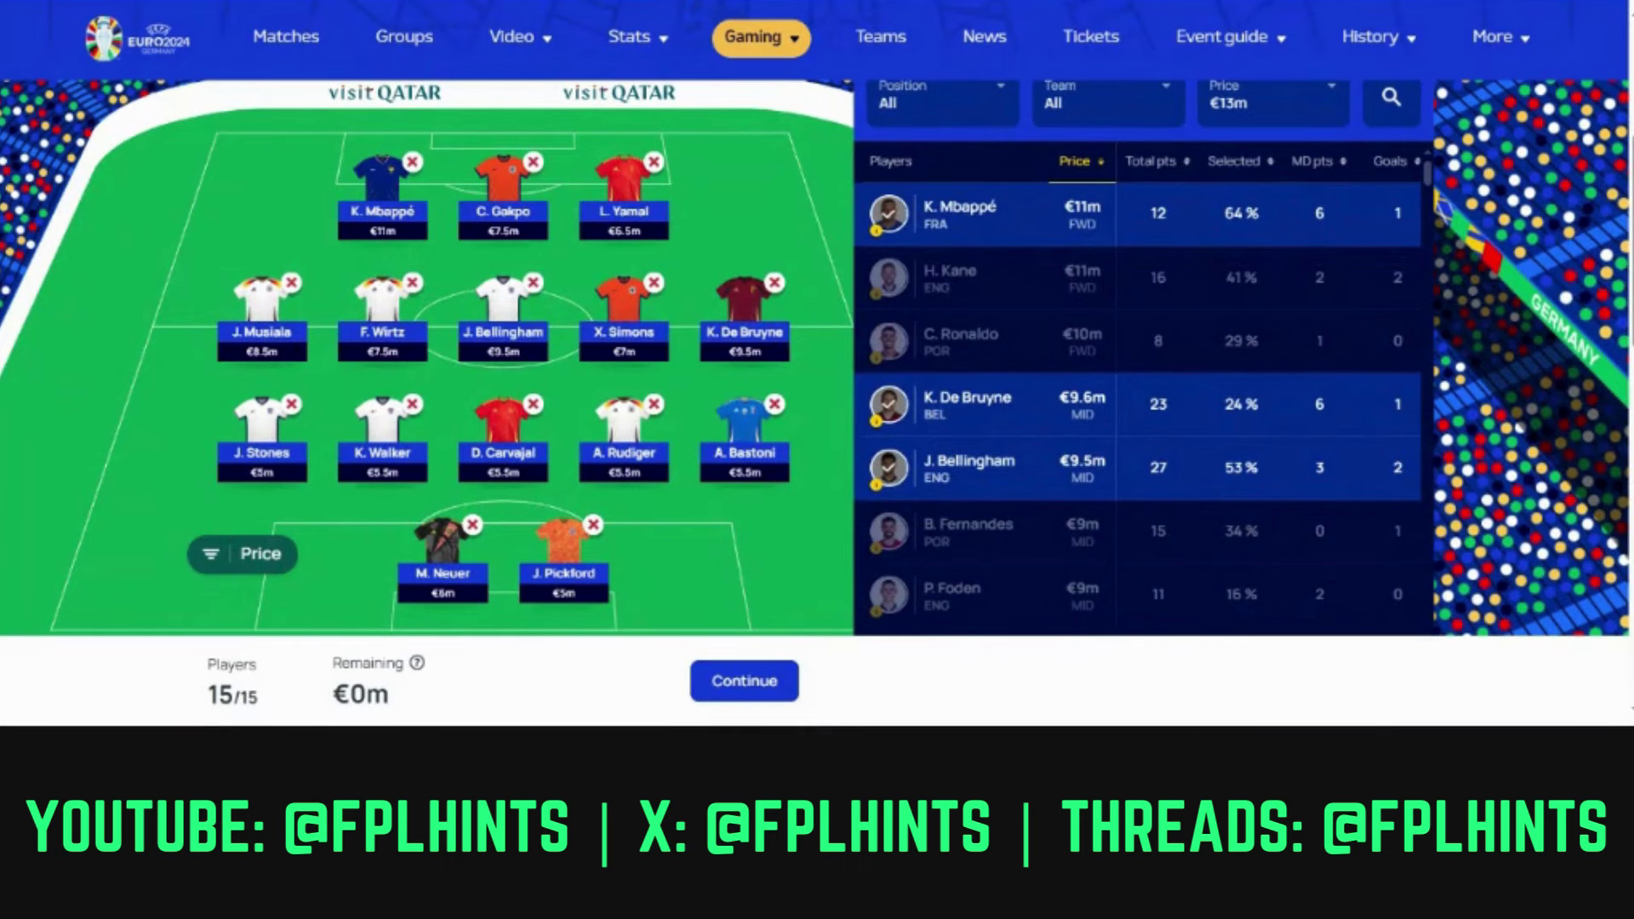
- View Antonio Rüdiger's player details and his matchday 4 points breakdown, closing the card when done
{"action": "left_click", "coordinate": [634, 457]}
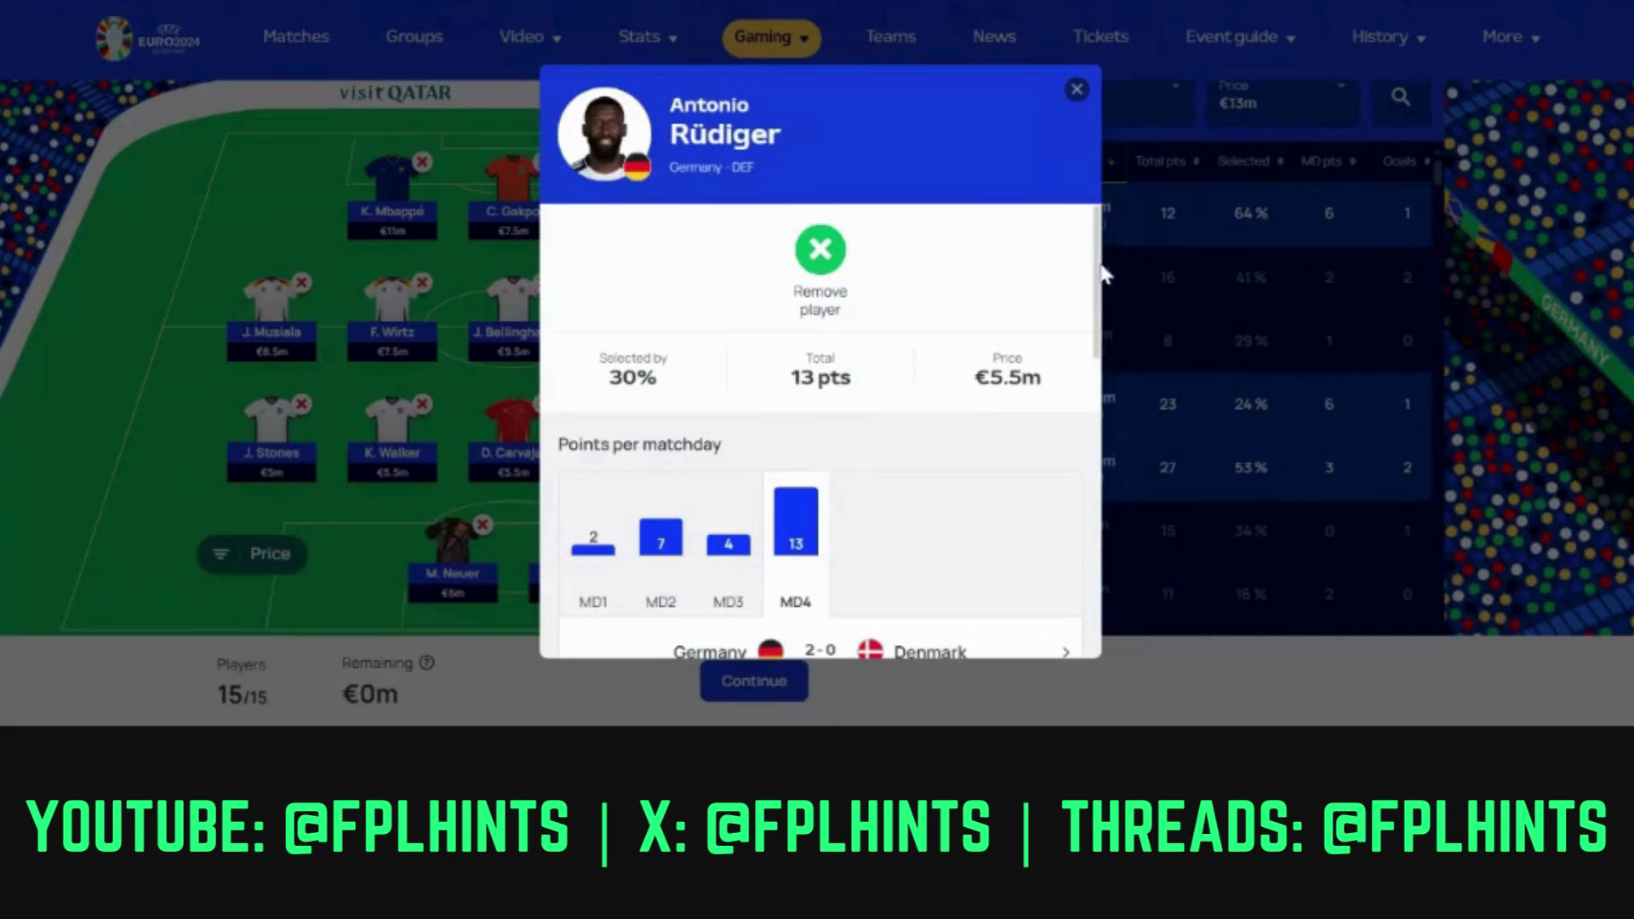
{"action": "scroll", "coordinate": [1102, 281], "scroll_direction": "down", "scroll_amount": 3}
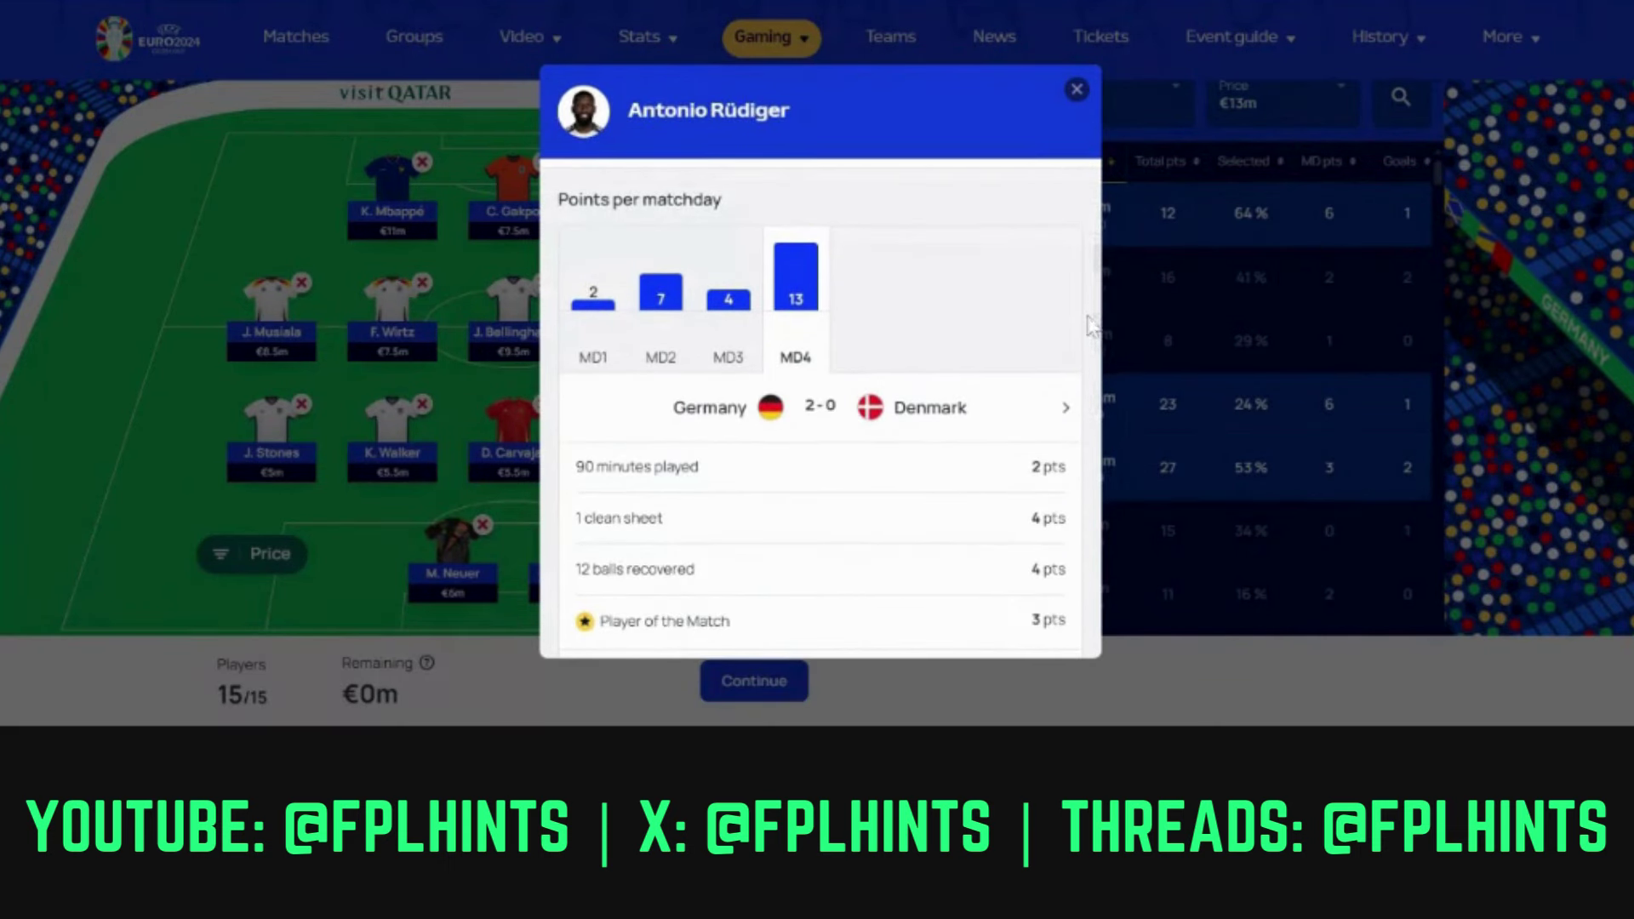
{"action": "scroll", "coordinate": [1096, 311], "scroll_direction": "up", "scroll_amount": 2}
{"action": "scroll", "coordinate": [1097, 302], "scroll_direction": "down", "scroll_amount": 3}
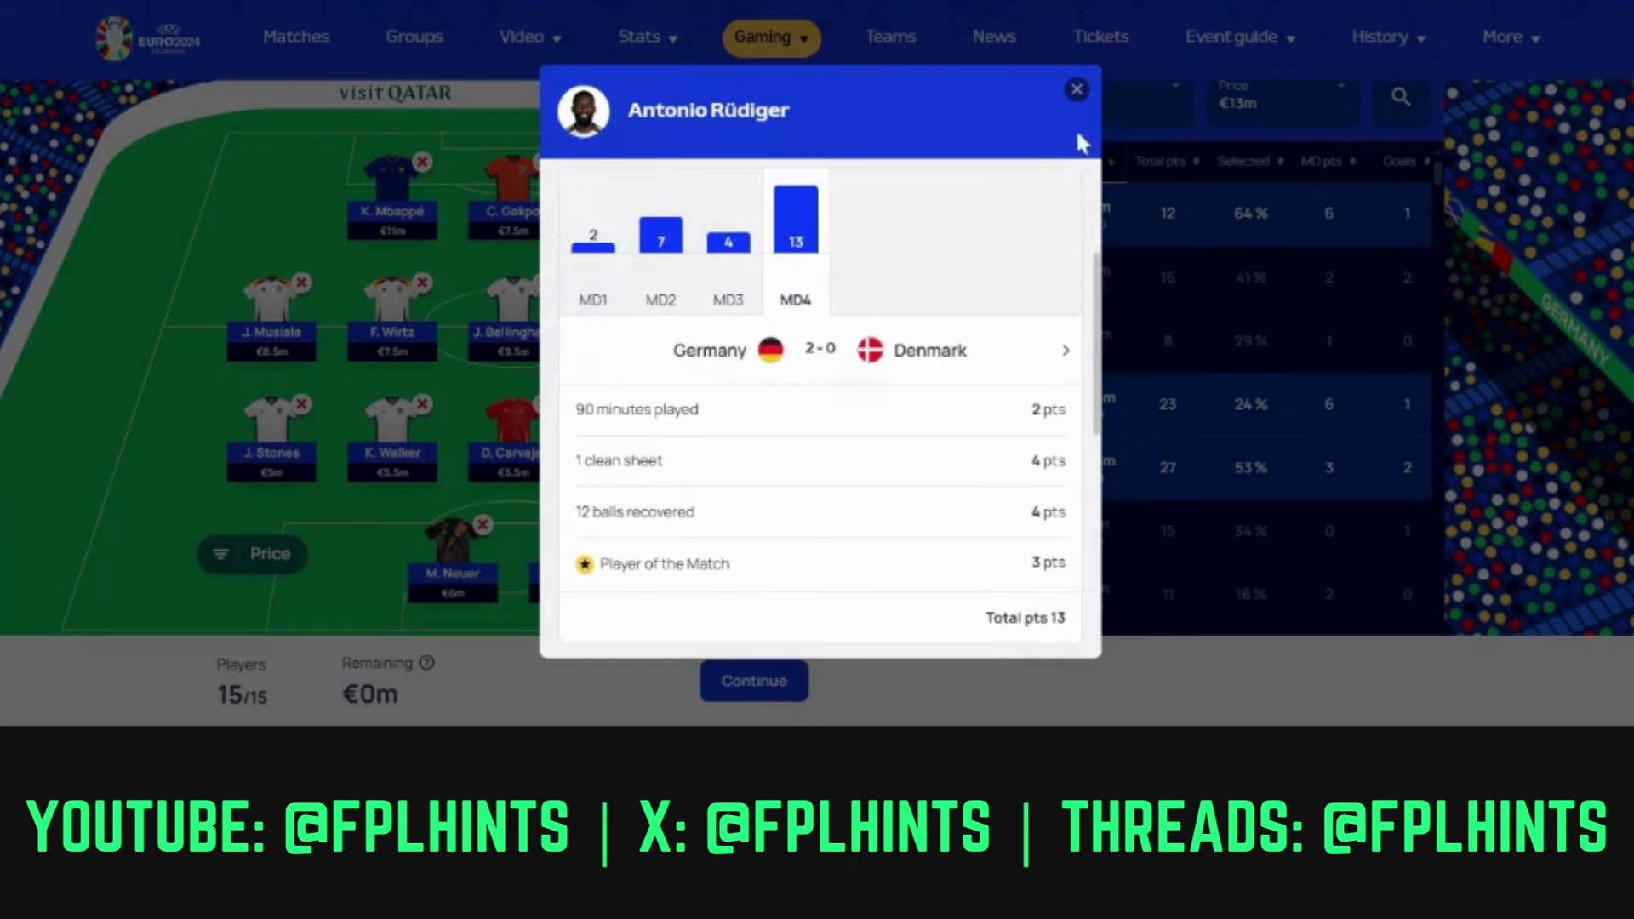
{"action": "left_click", "coordinate": [1077, 90]}
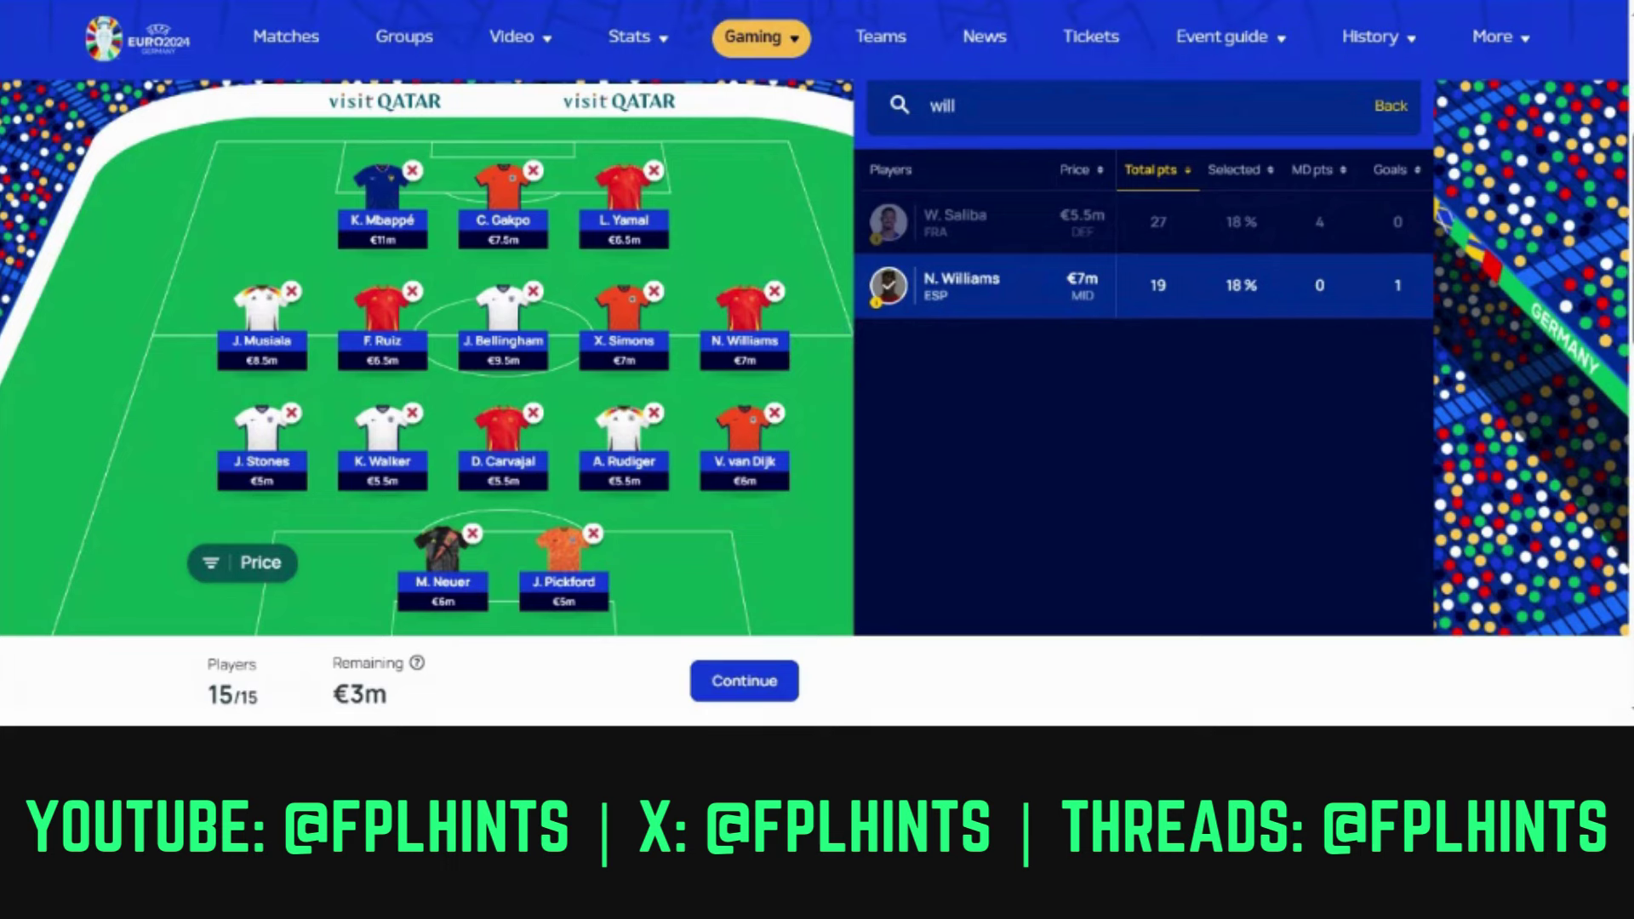
{"action": "scroll", "coordinate": [817, 357], "scroll_direction": "up", "scroll_amount": 3}
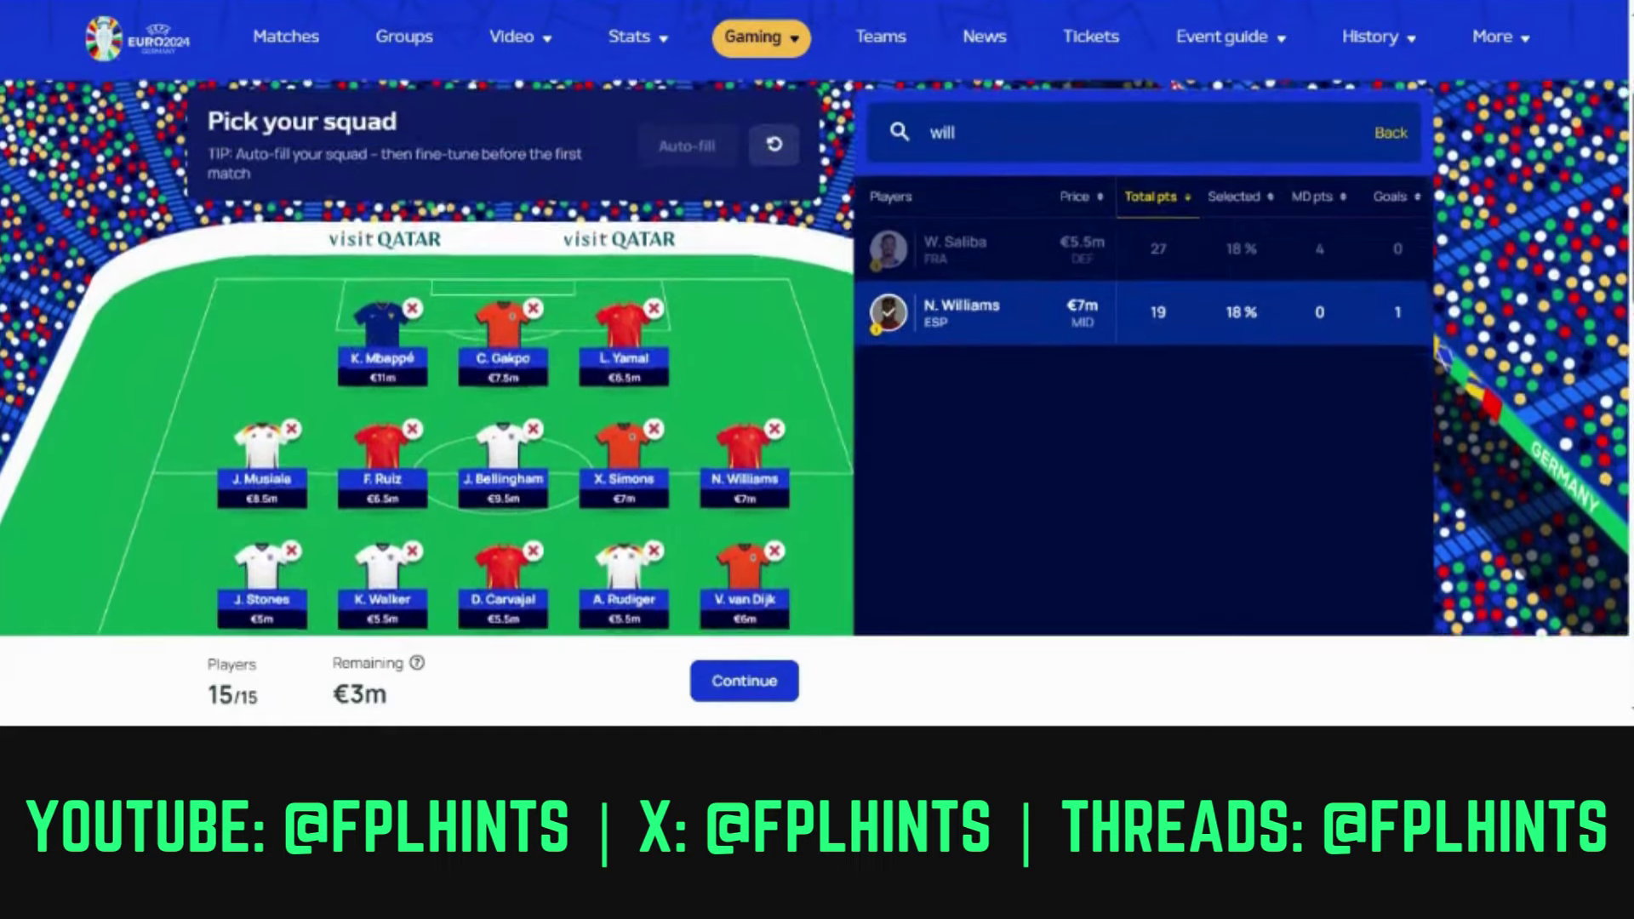
{"action": "scroll", "coordinate": [817, 357], "scroll_direction": "up", "scroll_amount": 2}
{"action": "scroll", "coordinate": [817, 358], "scroll_direction": "down", "scroll_amount": 5}
{"action": "scroll", "coordinate": [1620, 273], "scroll_direction": "up", "scroll_amount": 3}
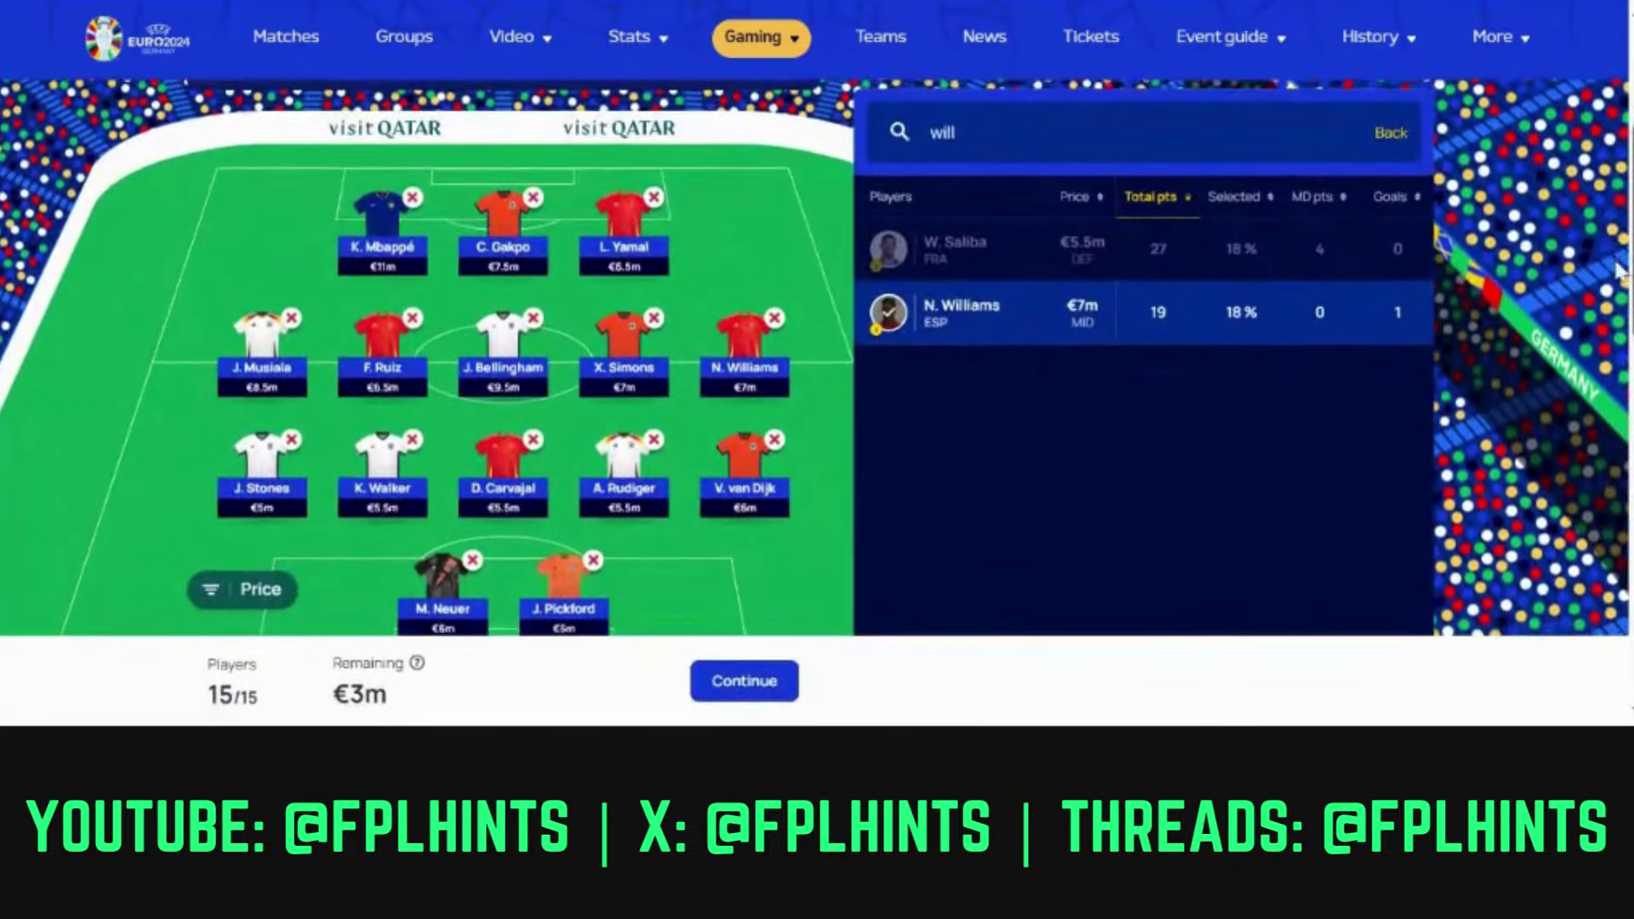
{"action": "scroll", "coordinate": [1620, 272], "scroll_direction": "down", "scroll_amount": 1}
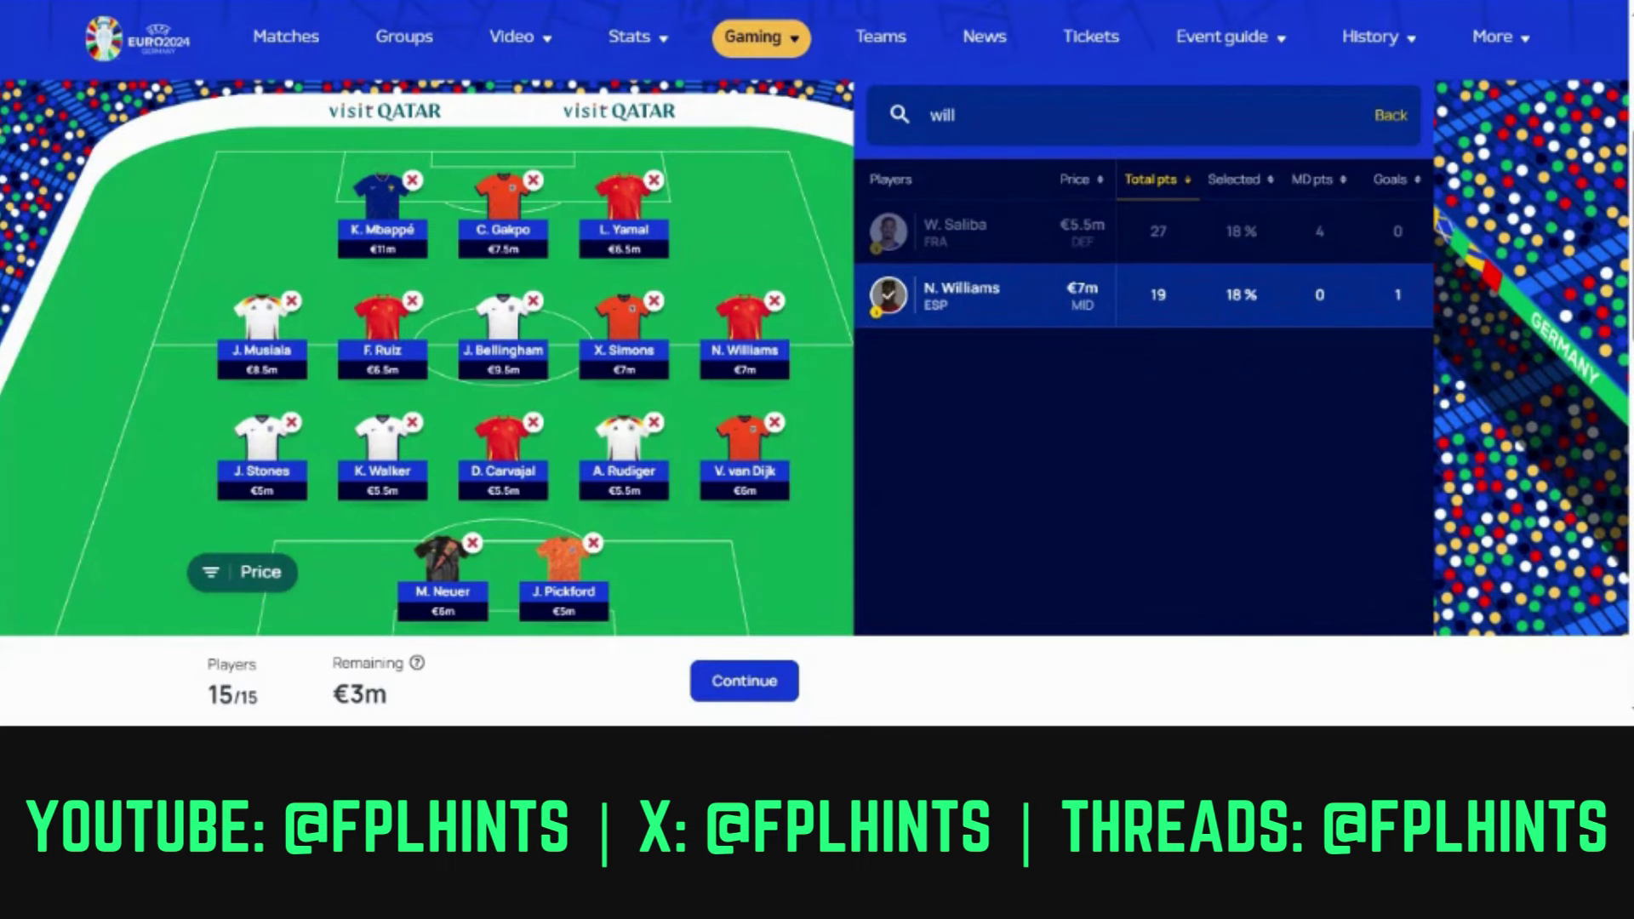
{"action": "scroll", "coordinate": [816, 357], "scroll_direction": "down", "scroll_amount": 1}
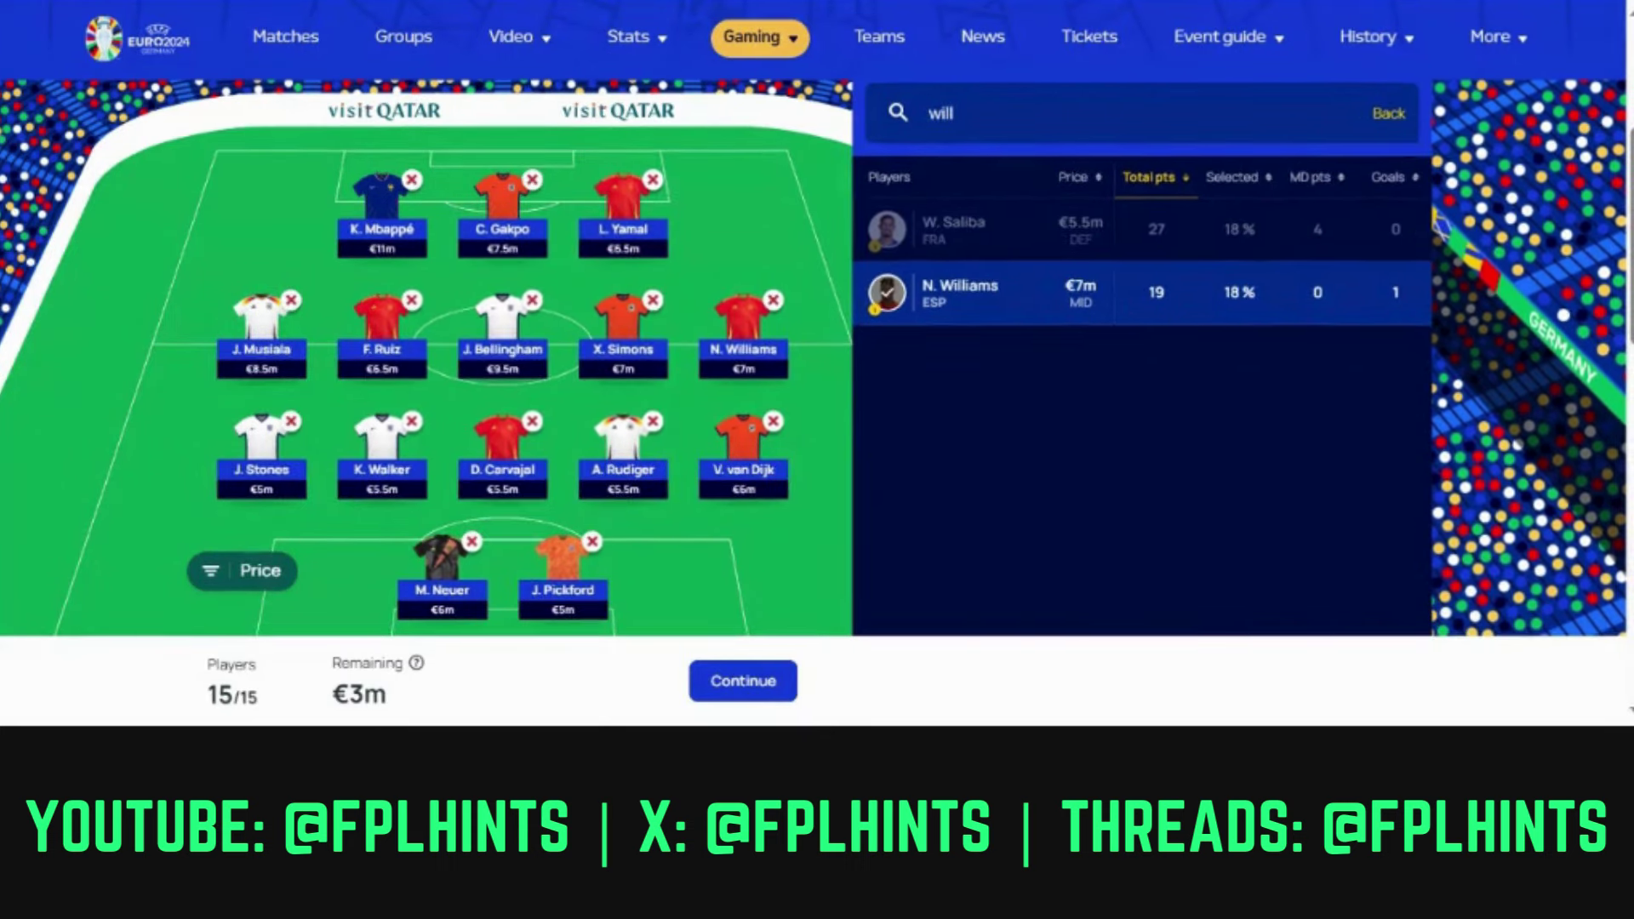
{"action": "scroll", "coordinate": [817, 357], "scroll_direction": "down", "scroll_amount": 1}
{"action": "scroll", "coordinate": [817, 358], "scroll_direction": "up", "scroll_amount": 1}
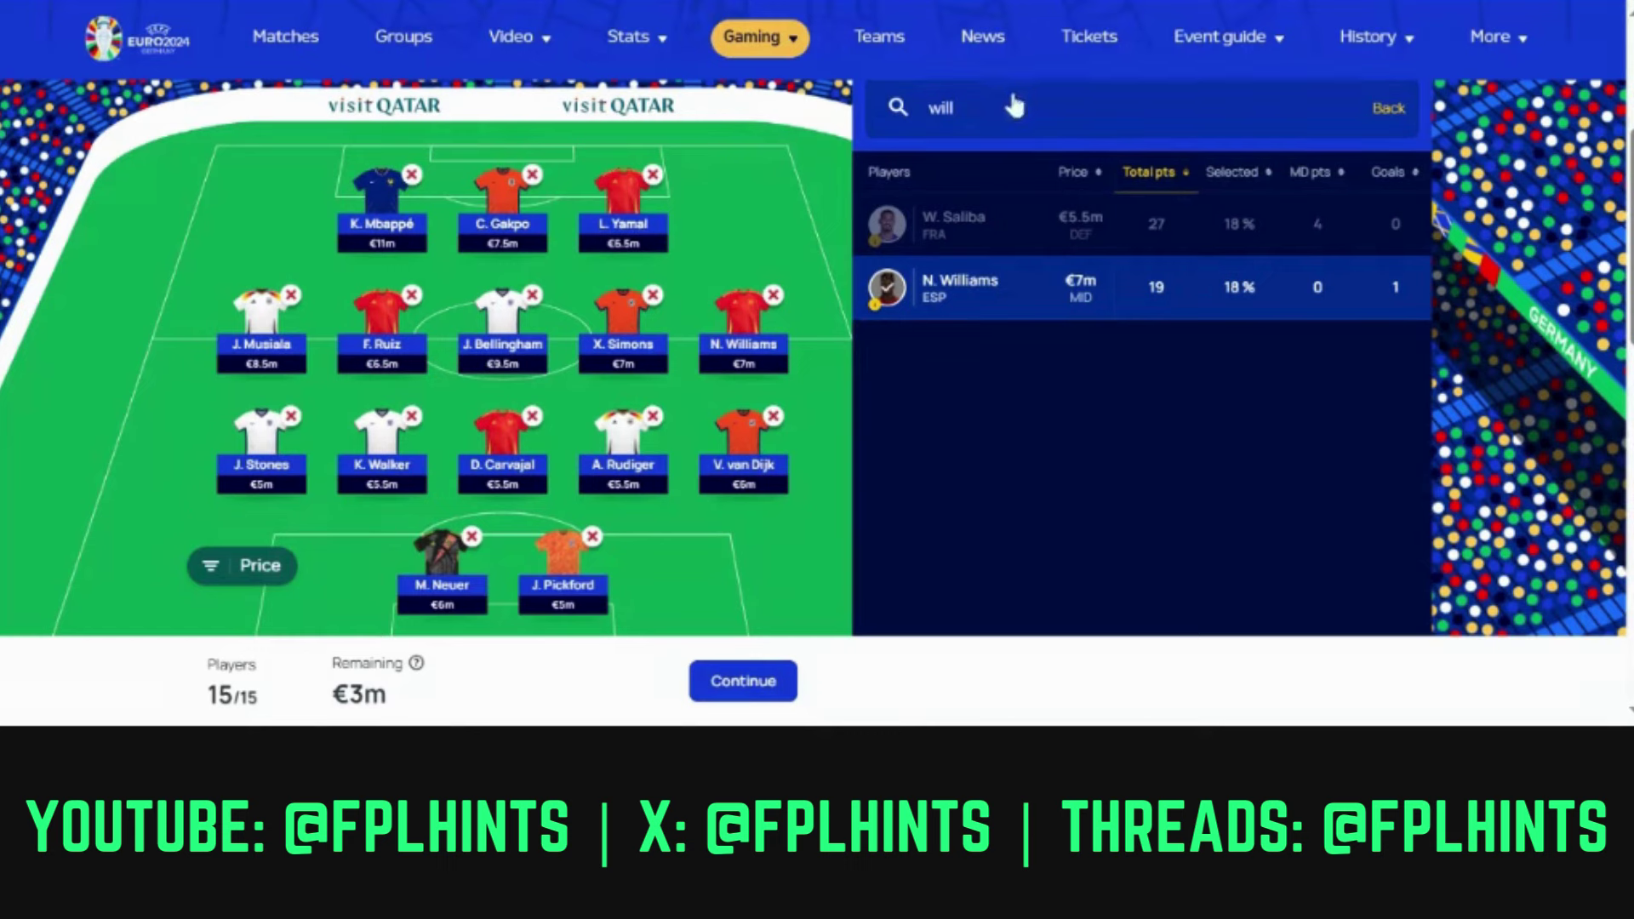
- Clear the player search and keep the full list sorted by total points, highest first
{"action": "key", "text": "BackSpace"}
{"action": "key", "text": "BackSpace"}
{"action": "key", "text": "BackSpace"}
{"action": "key", "text": "BackSpace"}
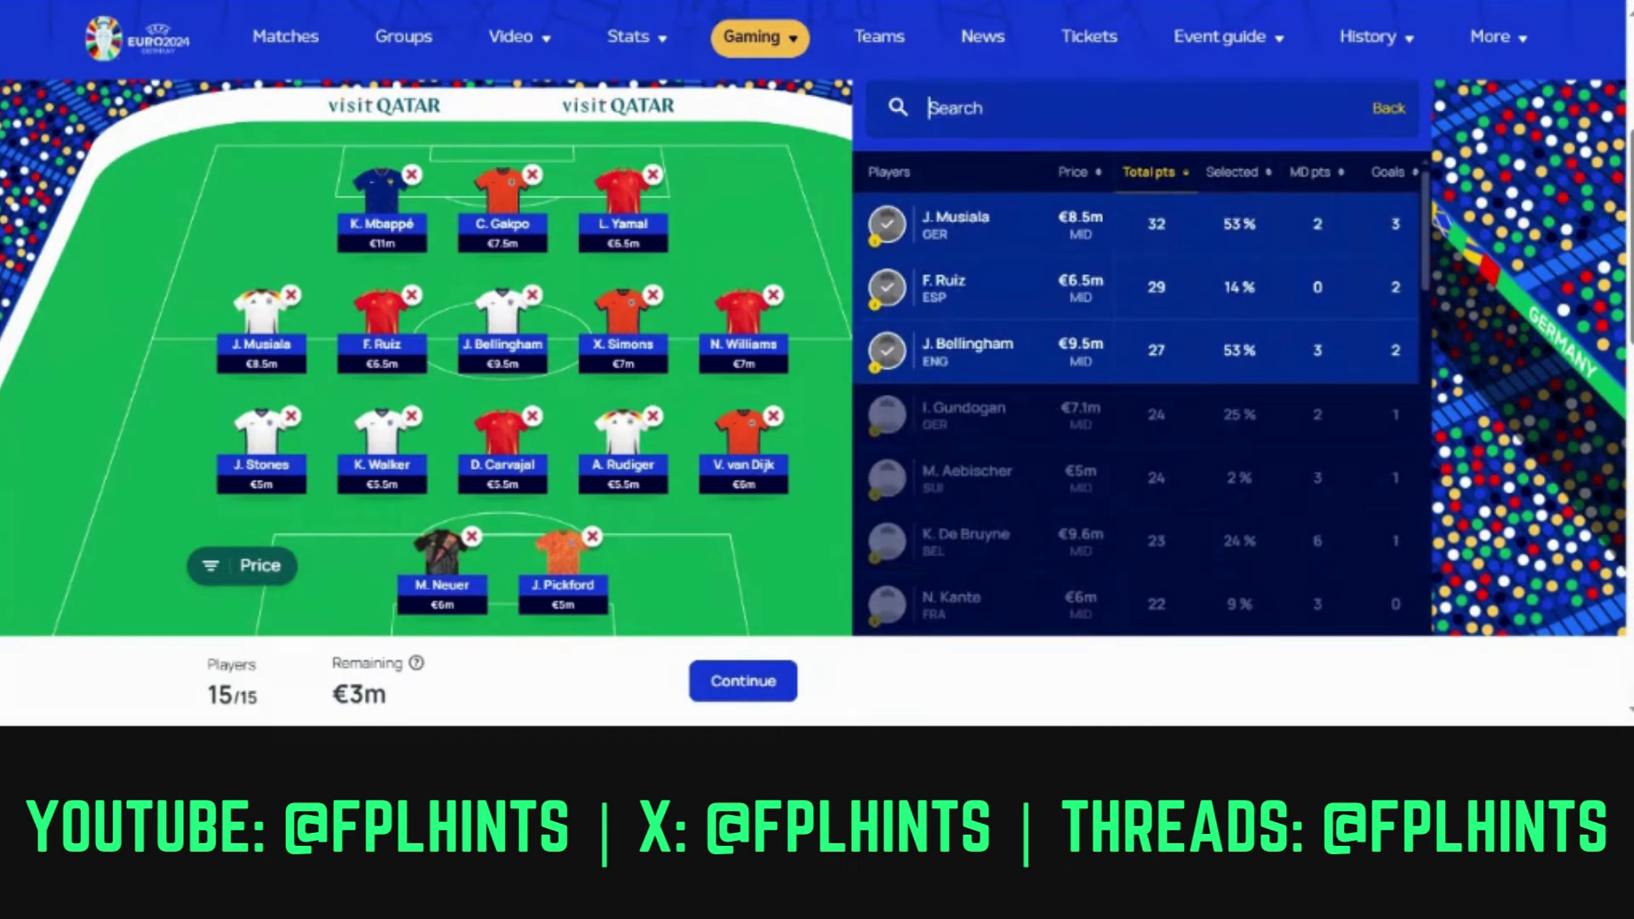
{"action": "left_click", "coordinate": [1161, 177]}
{"action": "left_click", "coordinate": [1164, 182]}
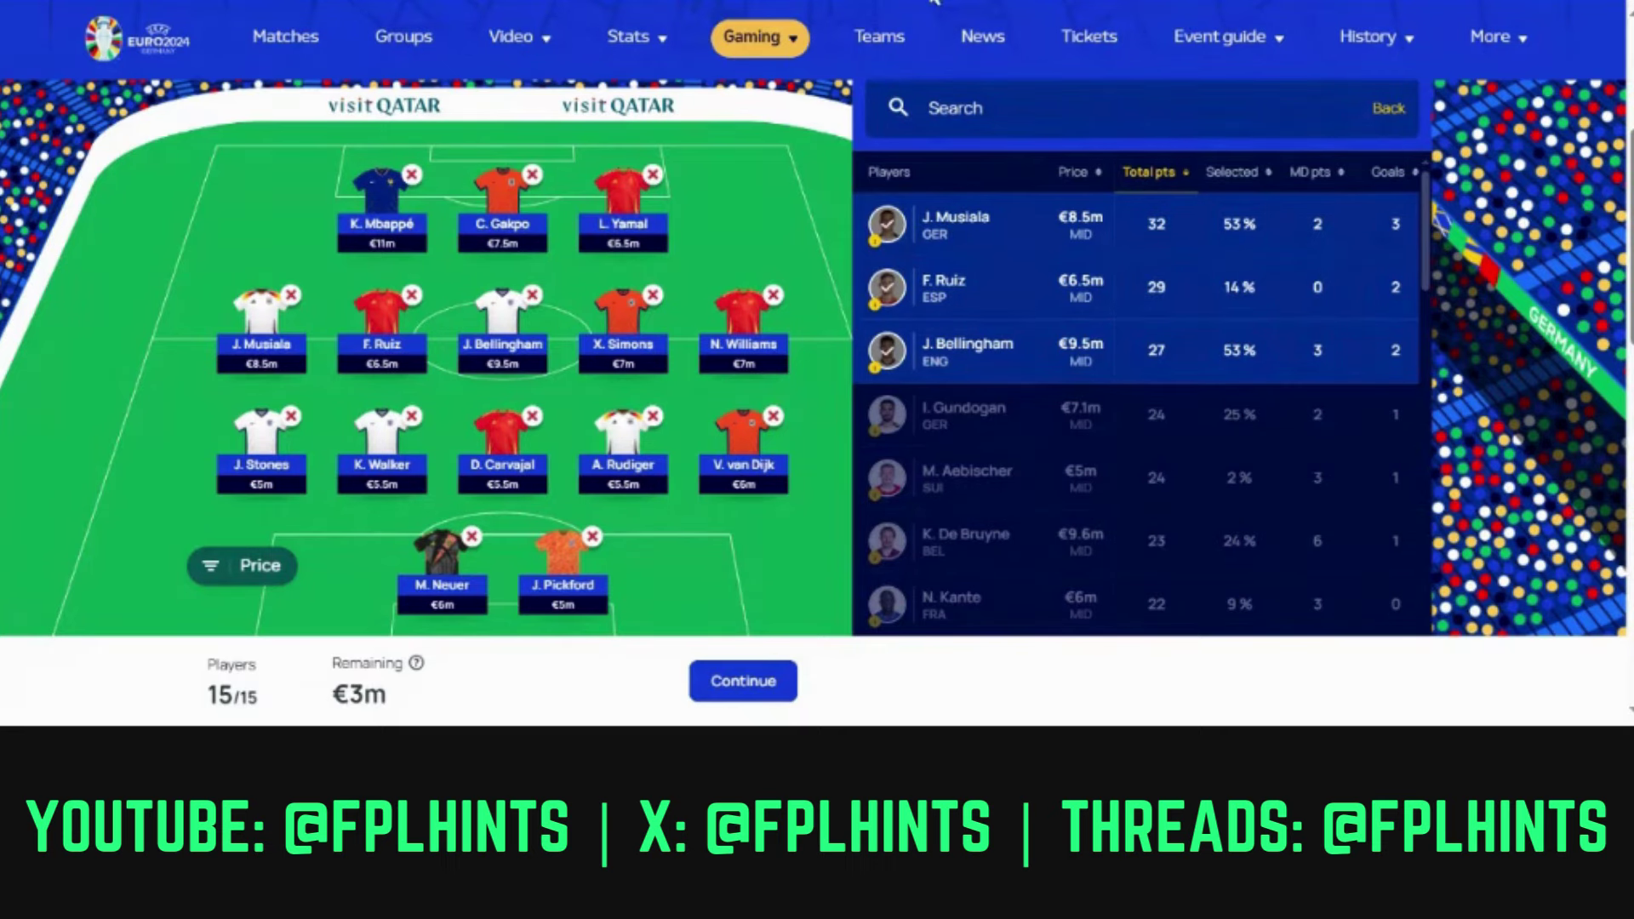
- Switch to the Euro 2024 knockout stage page and examine the round of 16 results and the bracket through to the final
{"action": "left_click", "coordinate": [933, 2]}
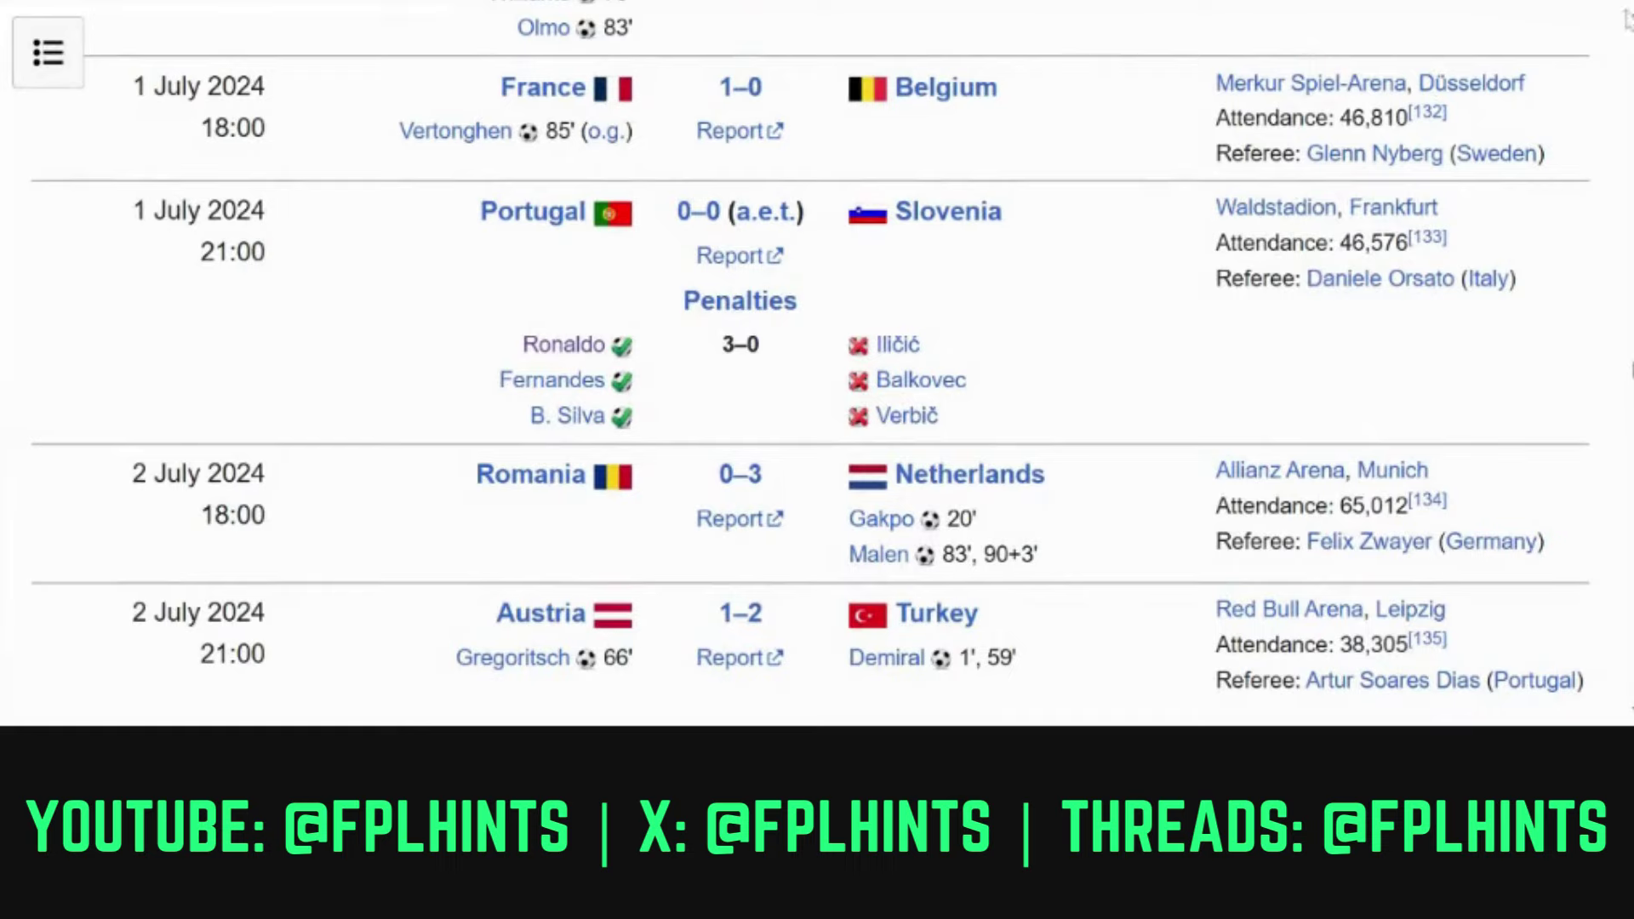
{"action": "scroll", "coordinate": [810, 364], "scroll_direction": "up", "scroll_amount": 6}
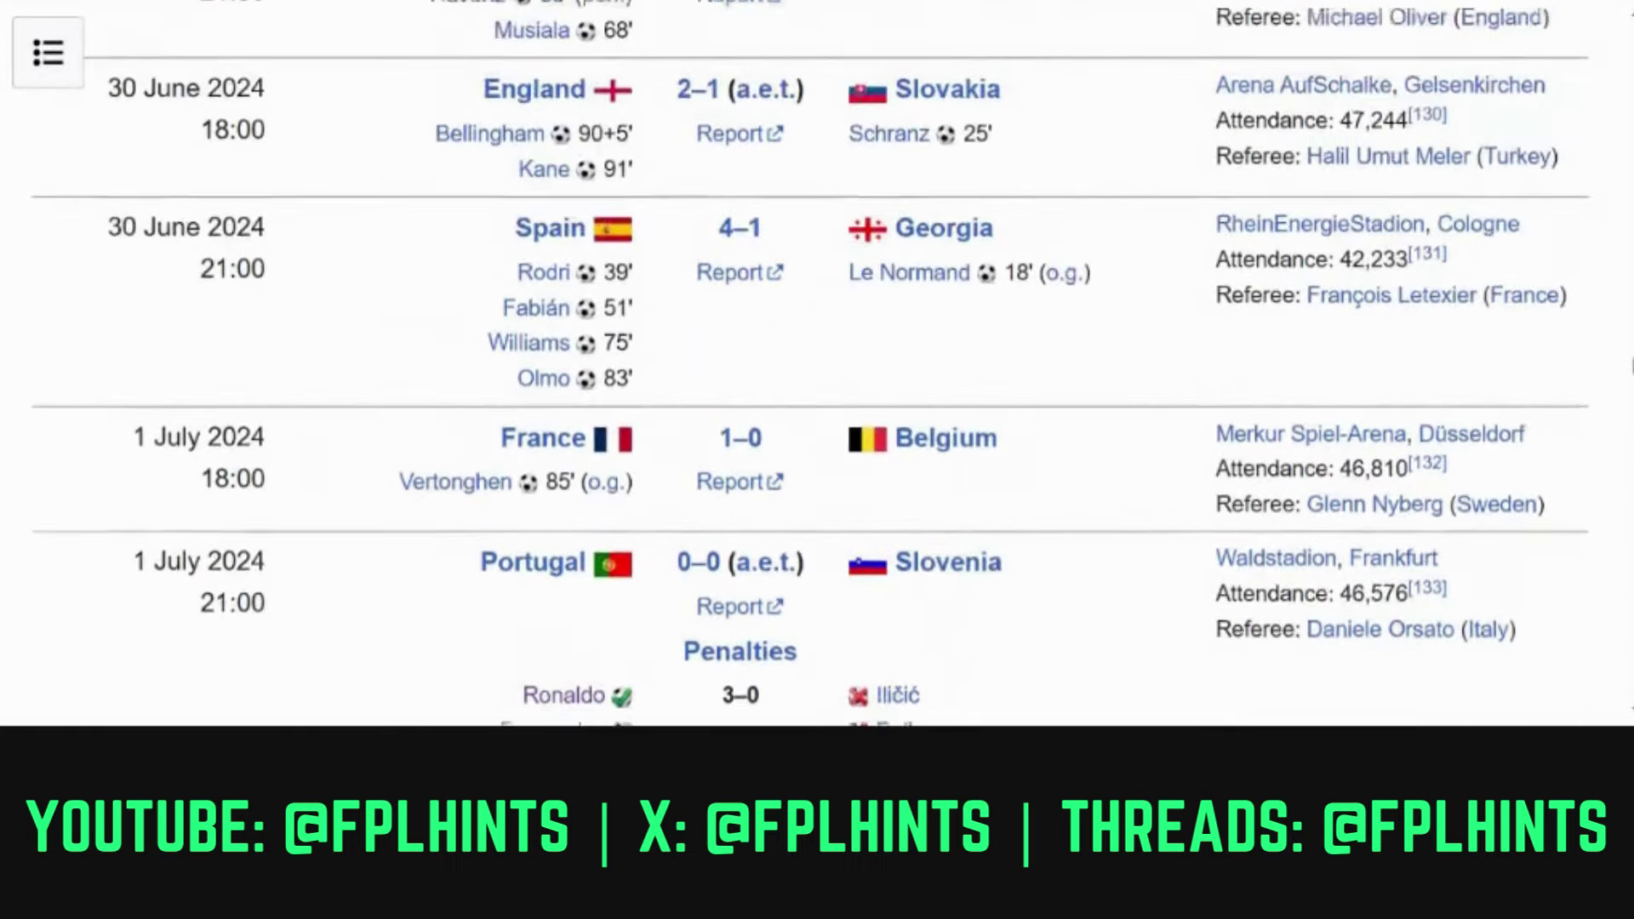
{"action": "scroll", "coordinate": [810, 364], "scroll_direction": "up", "scroll_amount": 6}
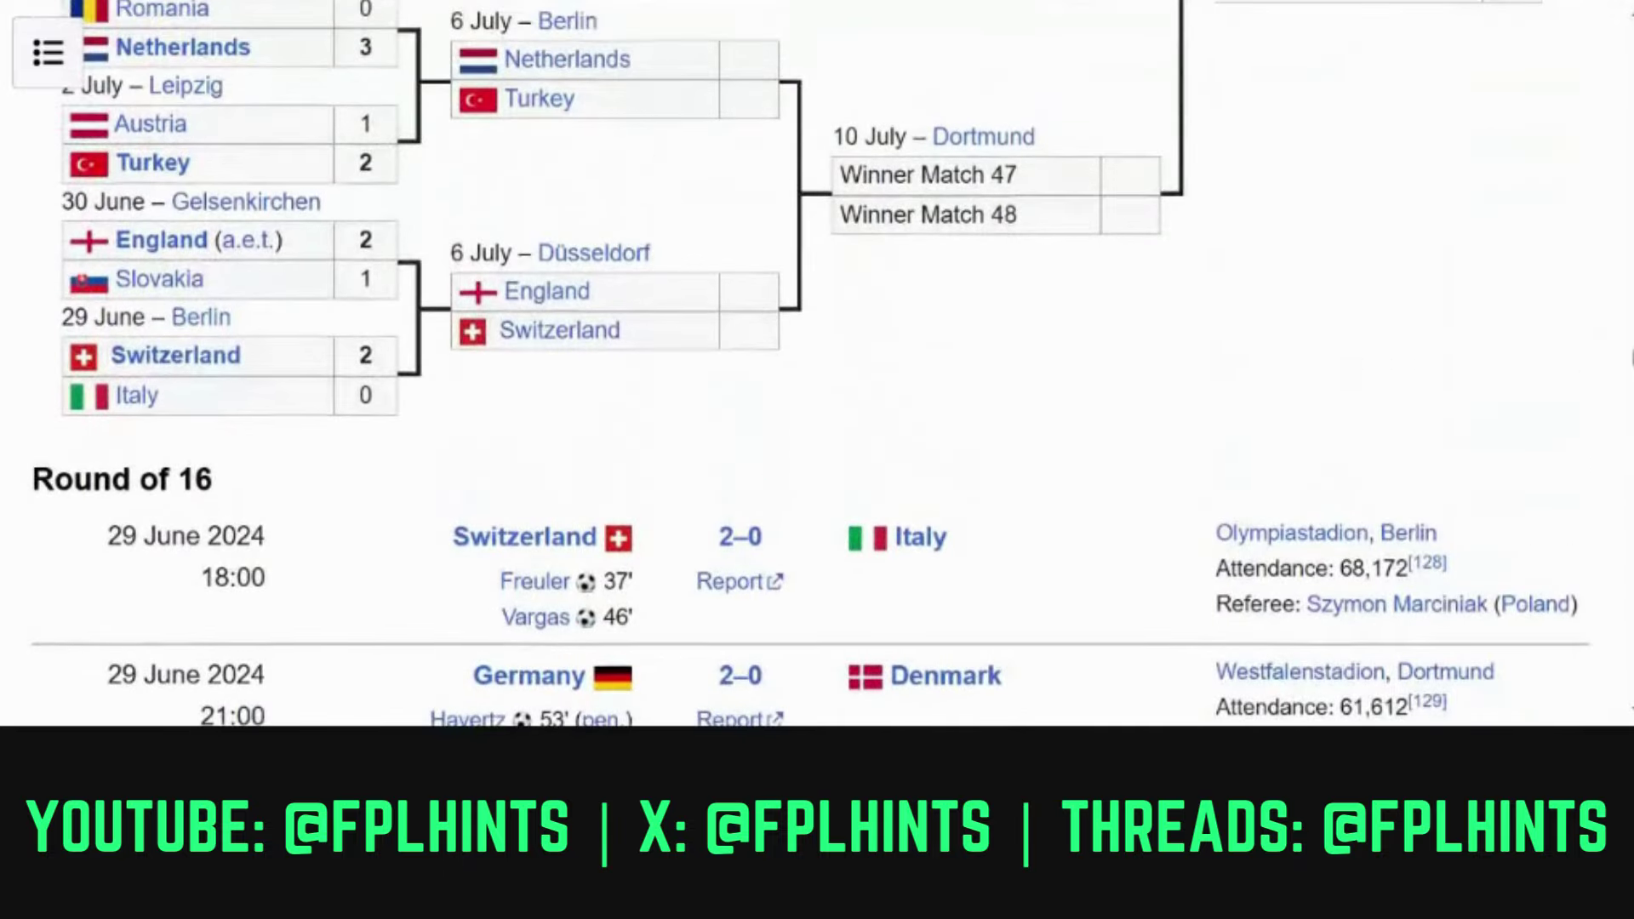
{"action": "scroll", "coordinate": [810, 364], "scroll_direction": "up", "scroll_amount": 1}
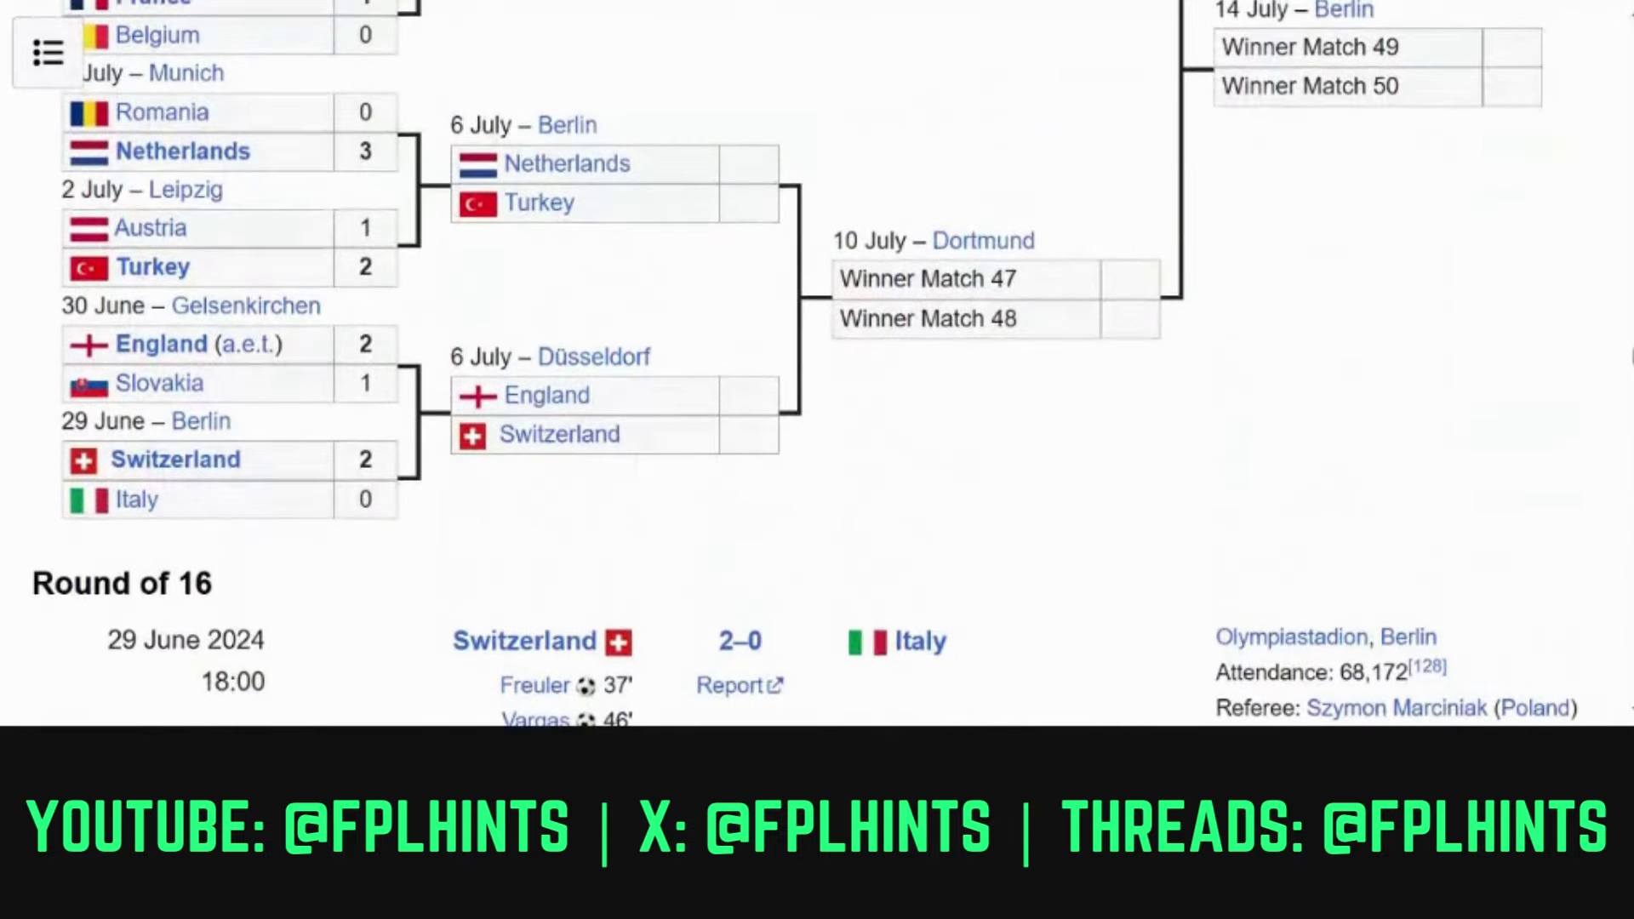
{"action": "scroll", "coordinate": [810, 363], "scroll_direction": "up", "scroll_amount": 2}
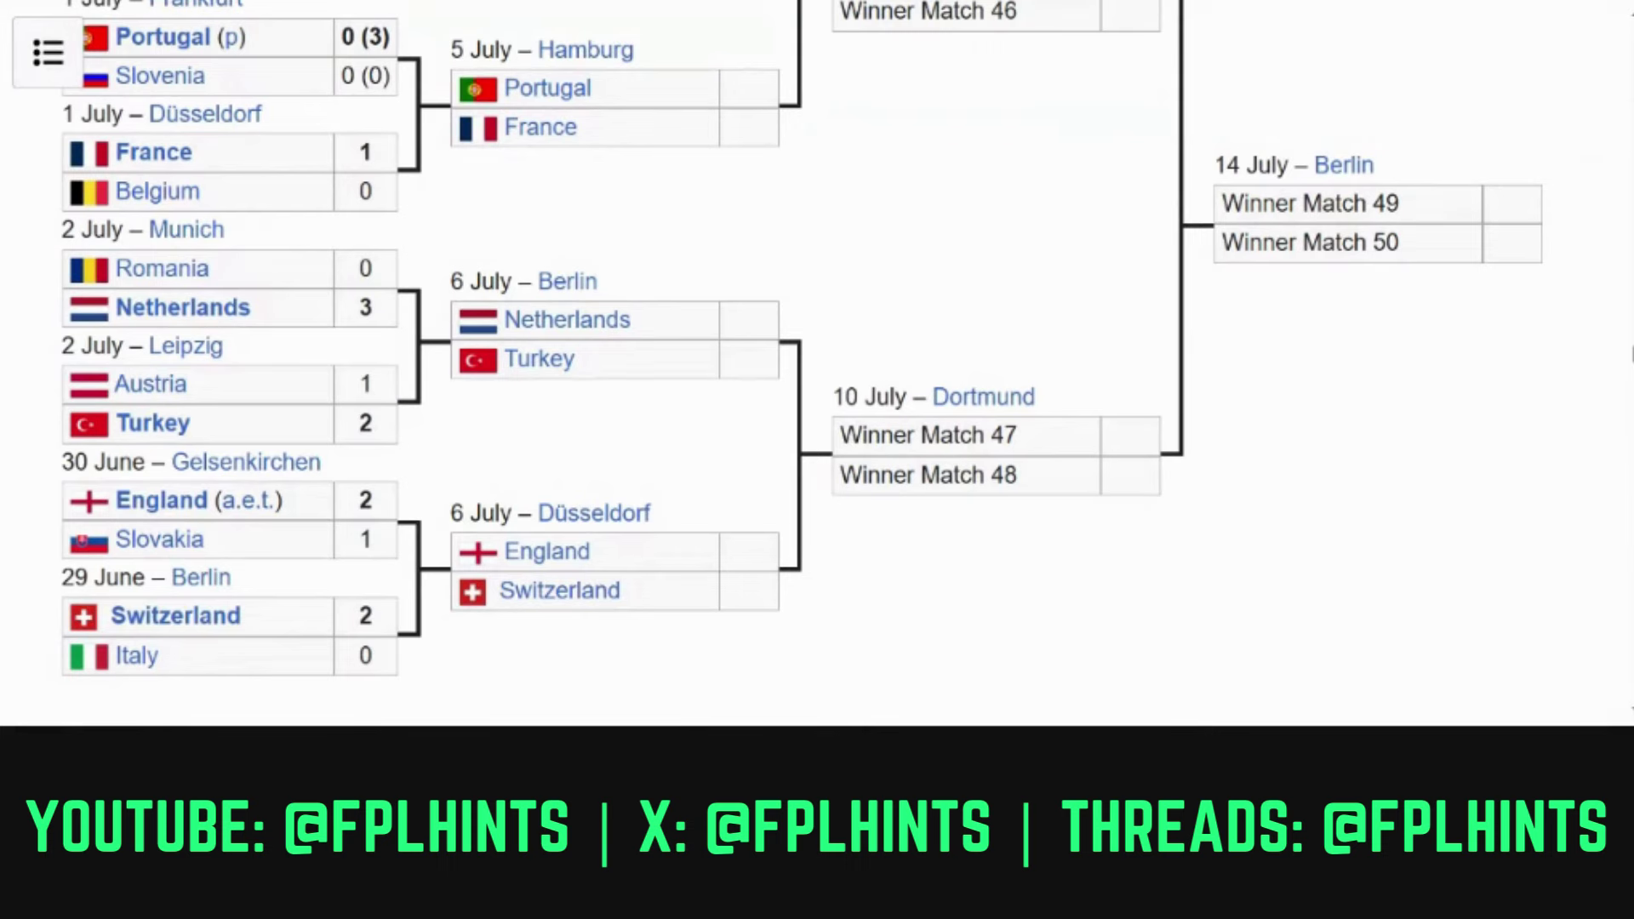
{"action": "scroll", "coordinate": [803, 348], "scroll_direction": "up", "scroll_amount": 1}
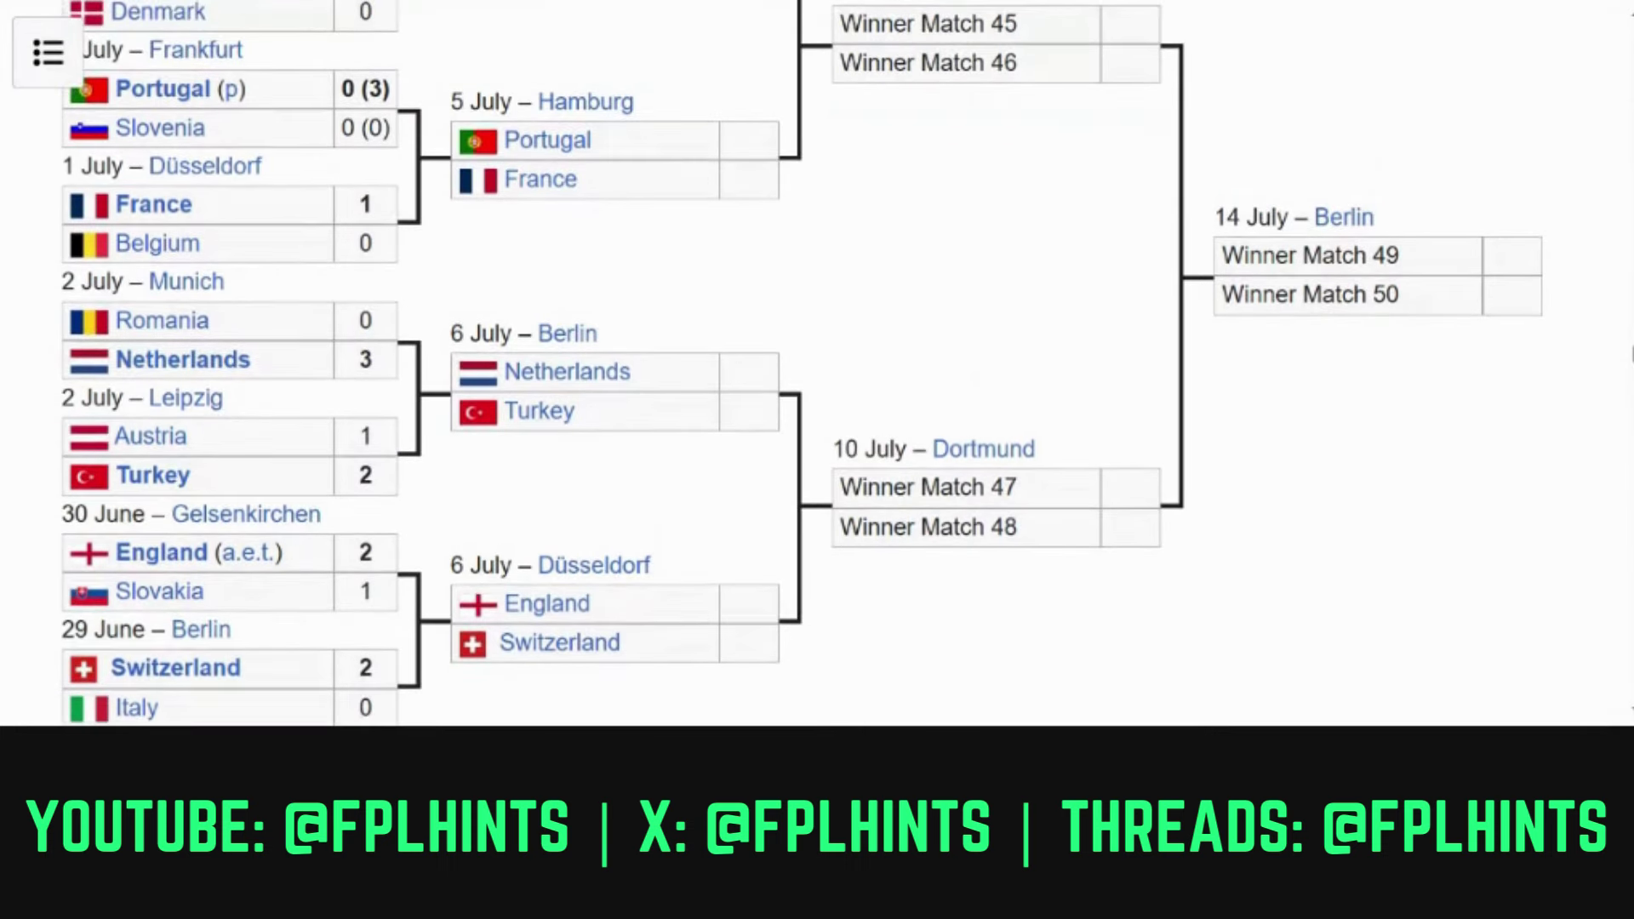
{"action": "scroll", "coordinate": [803, 363], "scroll_direction": "up", "scroll_amount": 1}
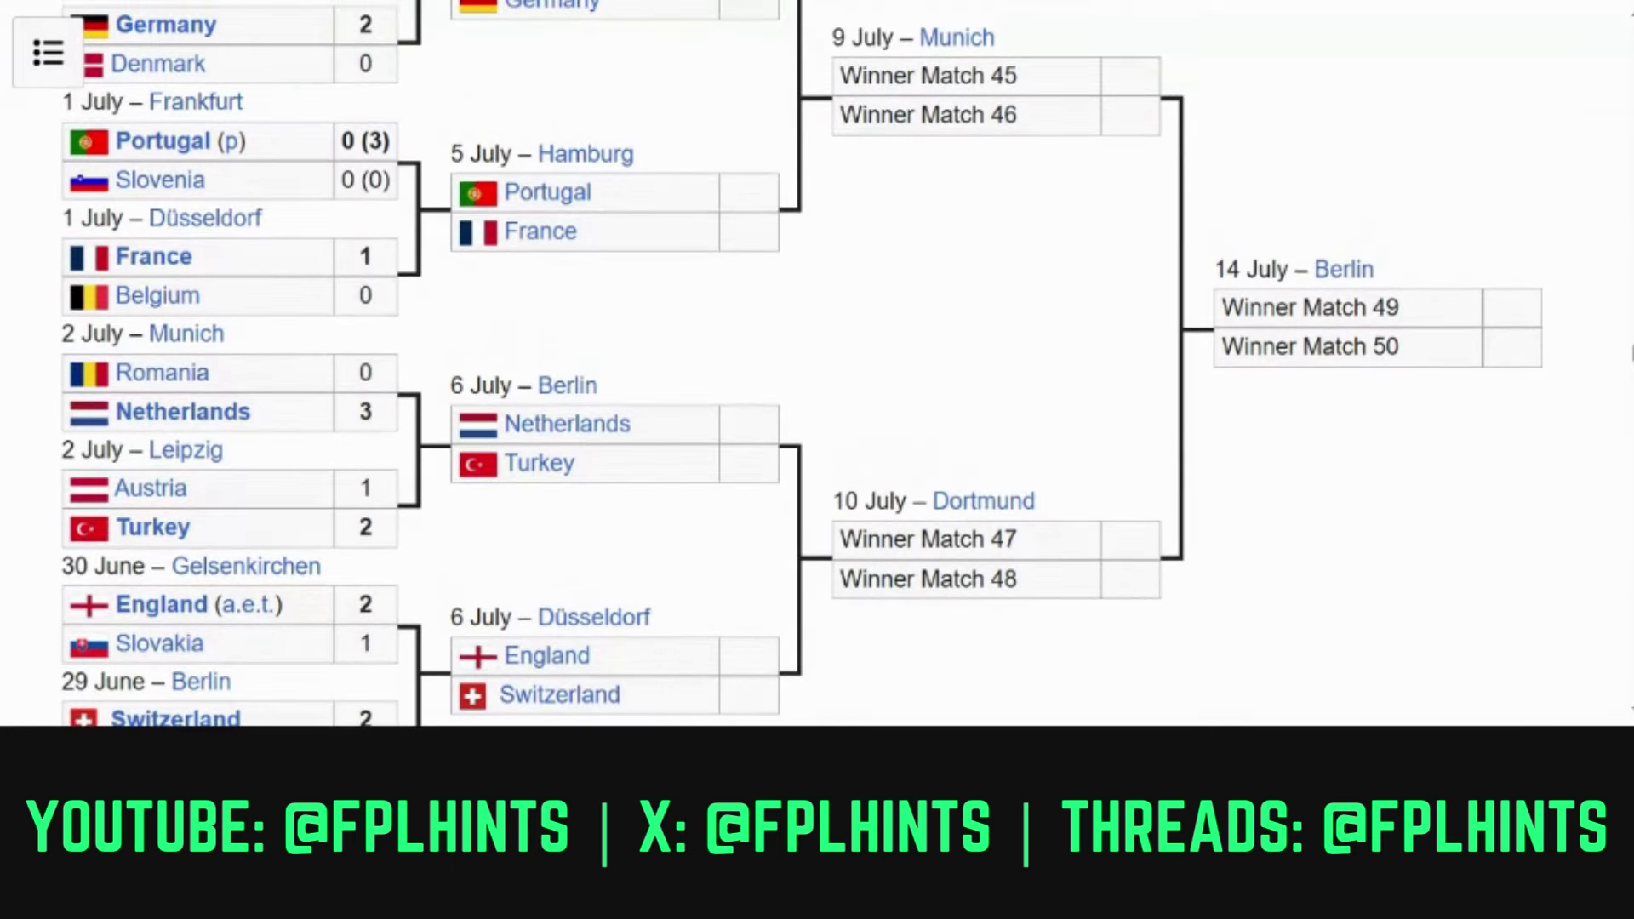
{"action": "scroll", "coordinate": [803, 365], "scroll_direction": "up", "scroll_amount": 4}
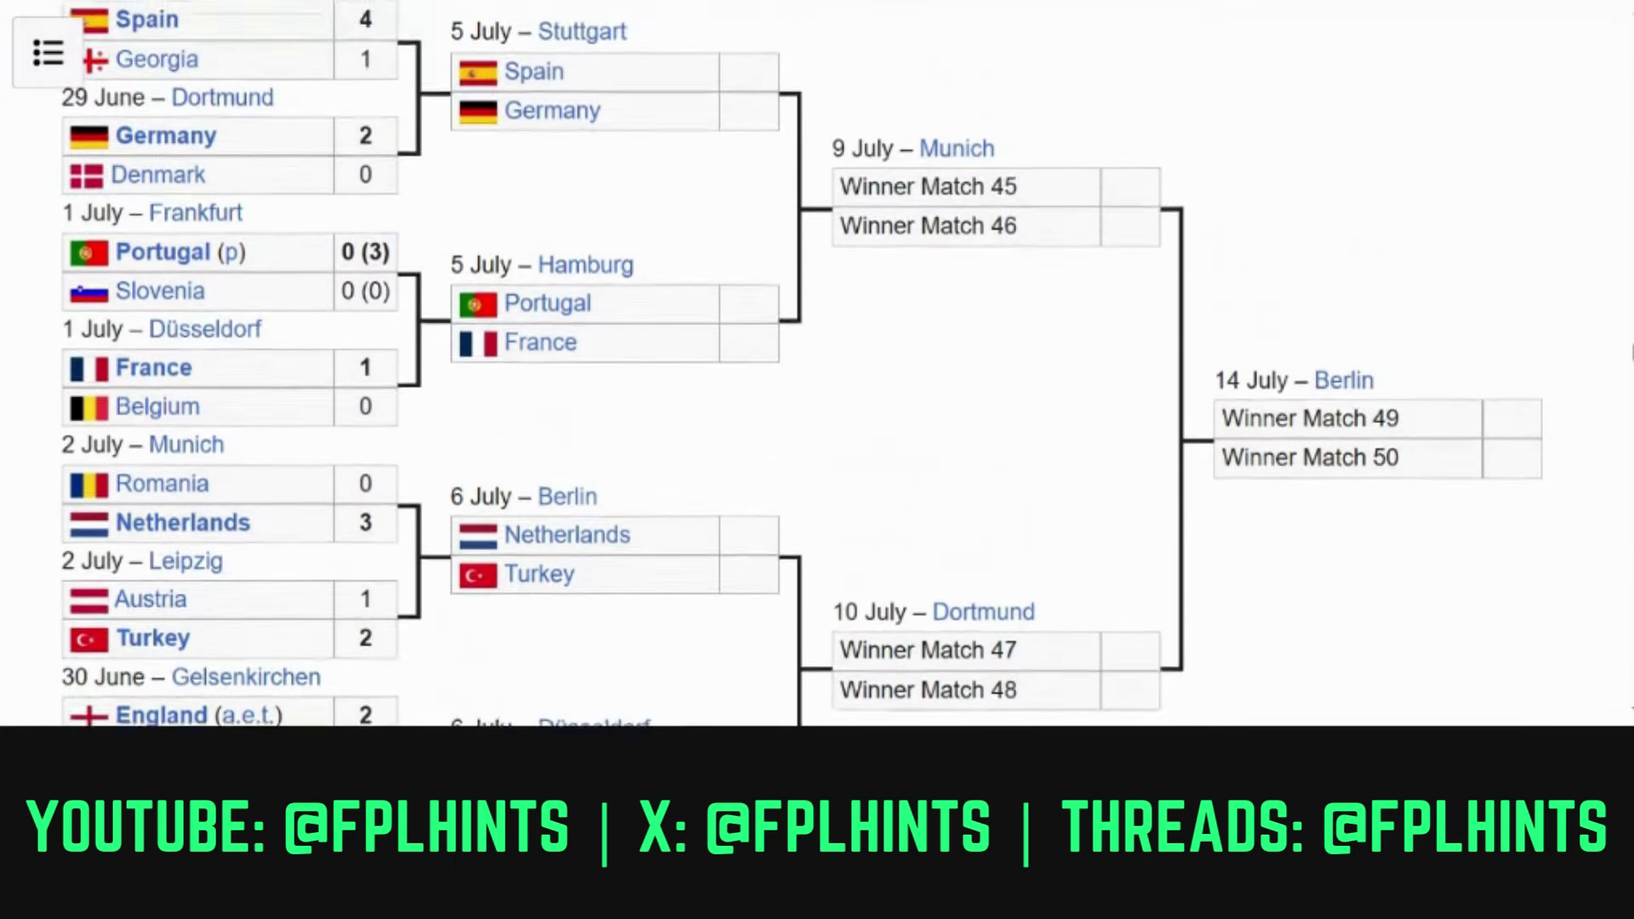
{"action": "scroll", "coordinate": [802, 365], "scroll_direction": "up", "scroll_amount": 2}
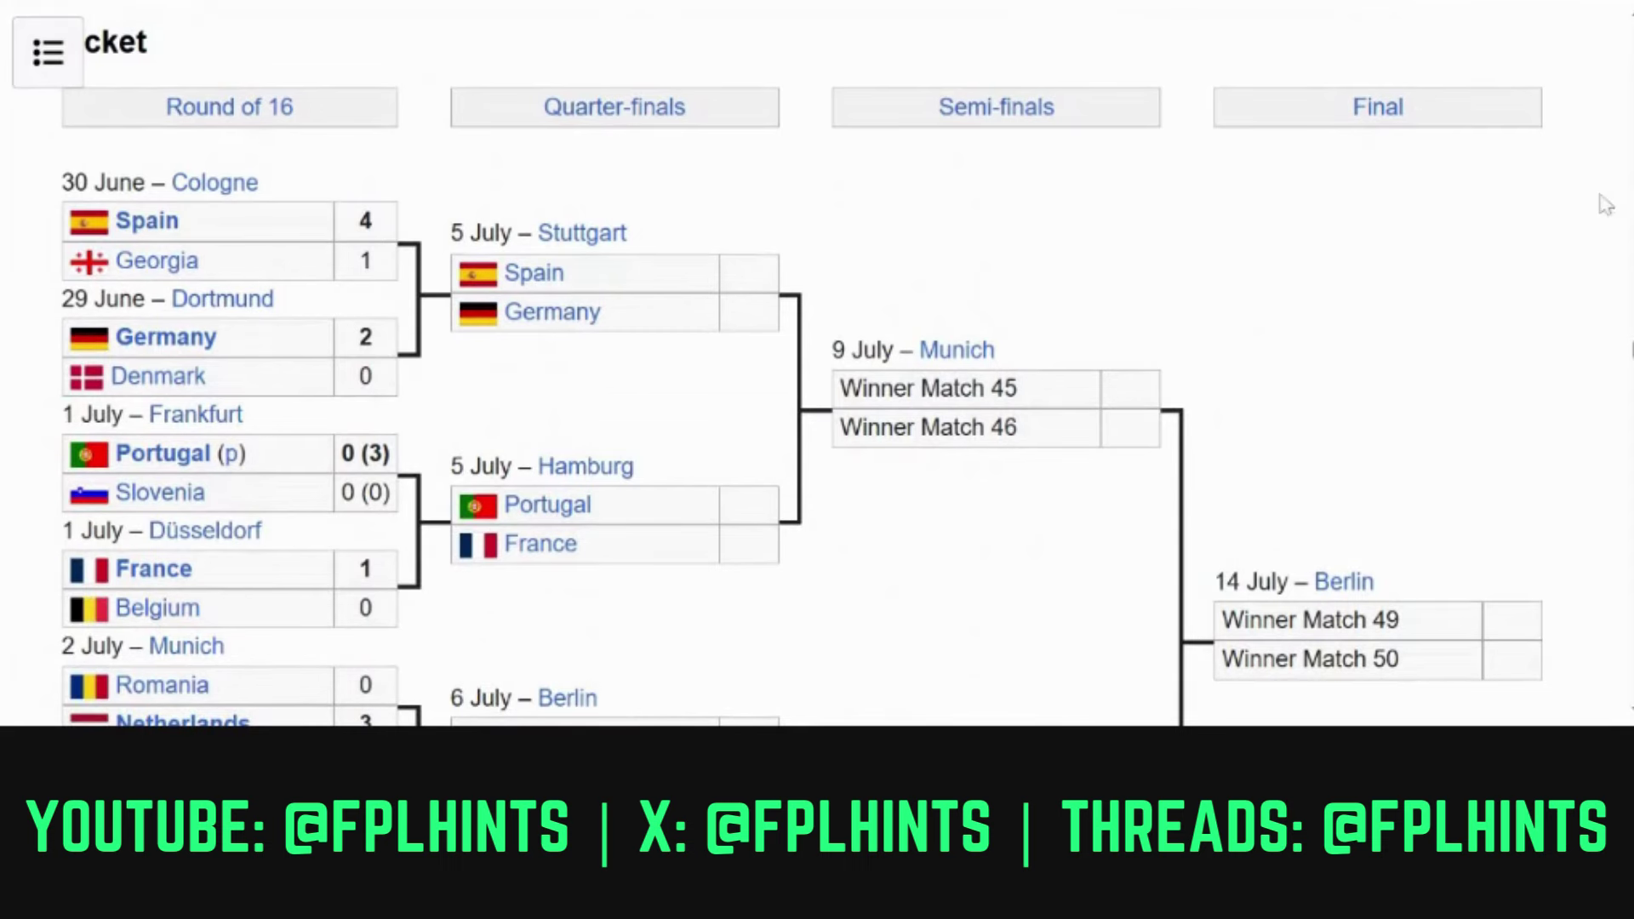
{"action": "scroll", "coordinate": [802, 365], "scroll_direction": "down", "scroll_amount": 4}
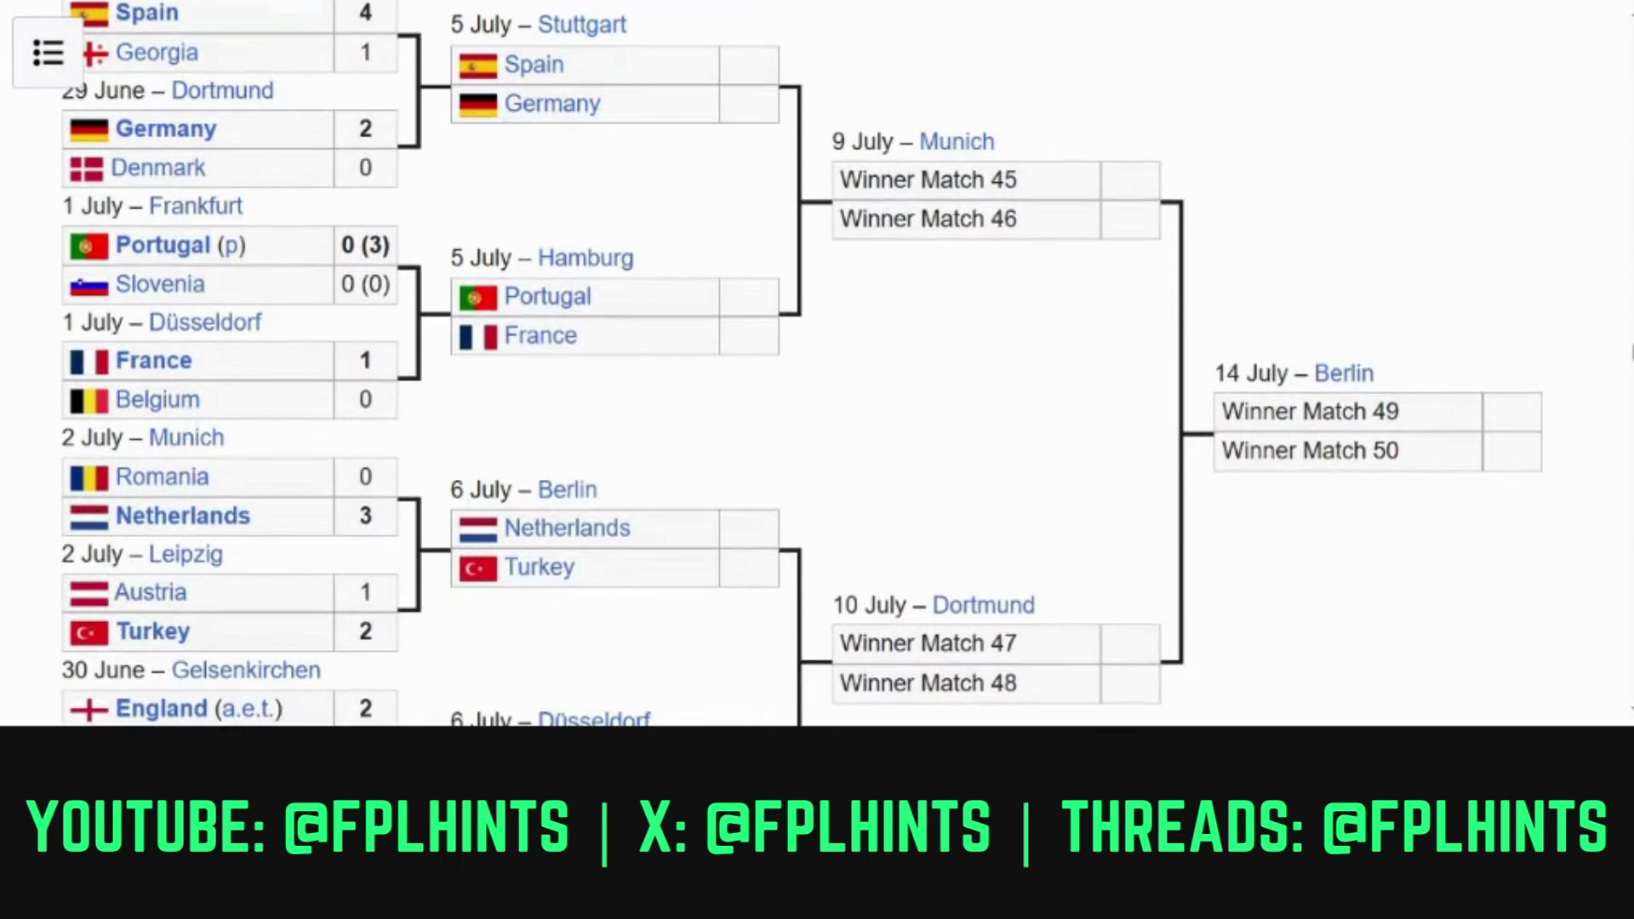
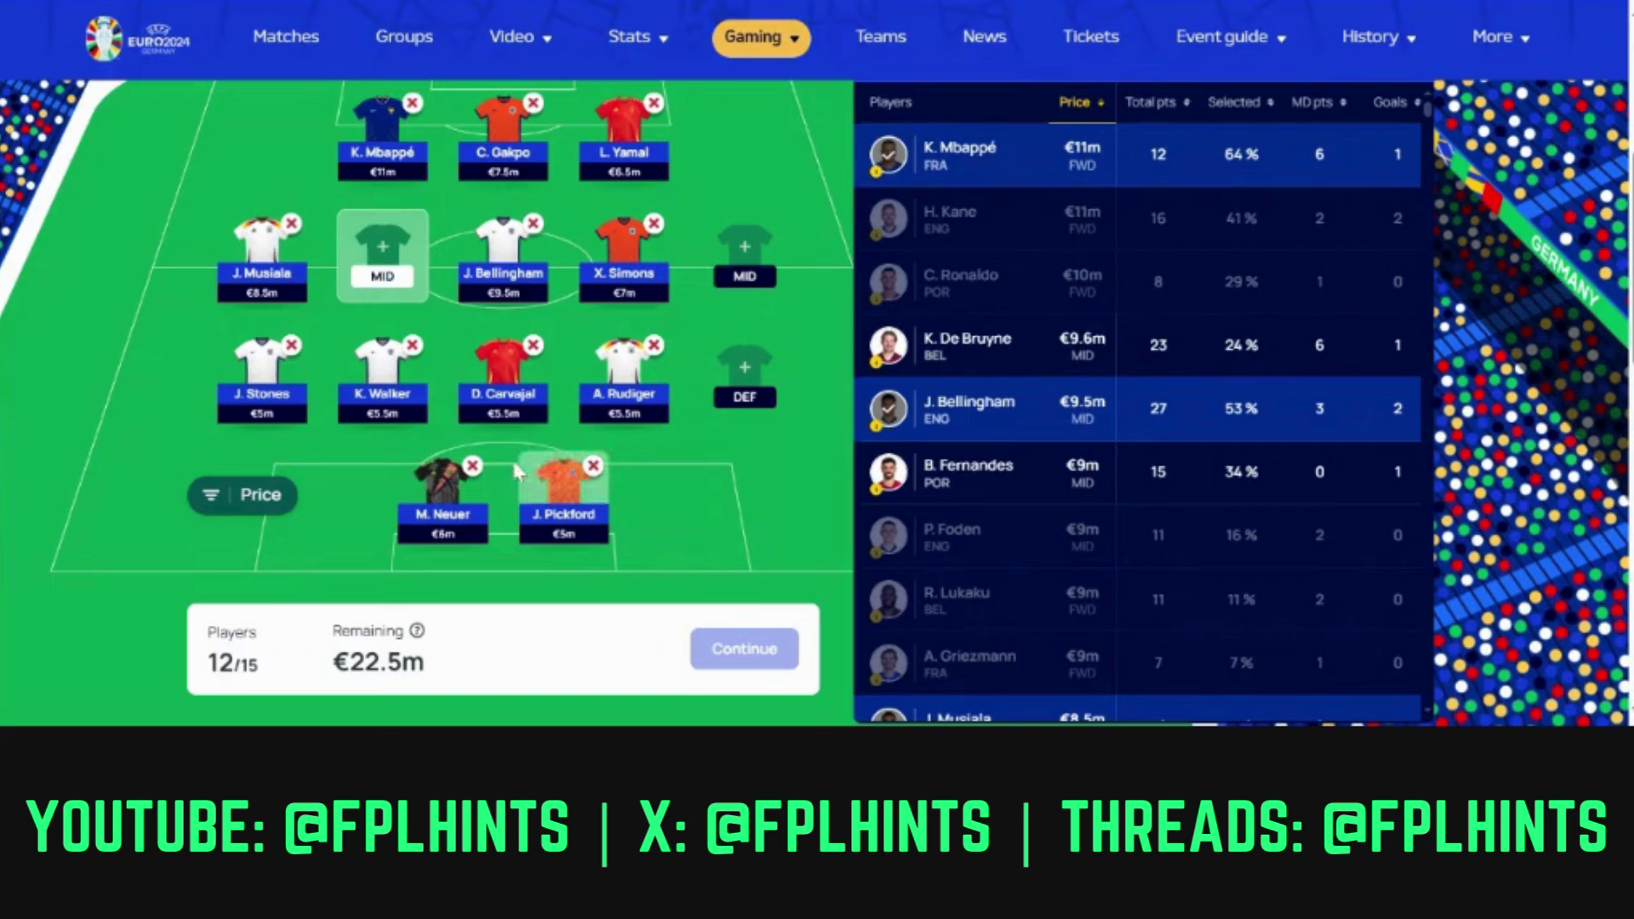
- Remove goalkeeper M. Neuer from the squad and list only goalkeepers, sorted by total points
{"action": "left_click", "coordinate": [473, 467]}
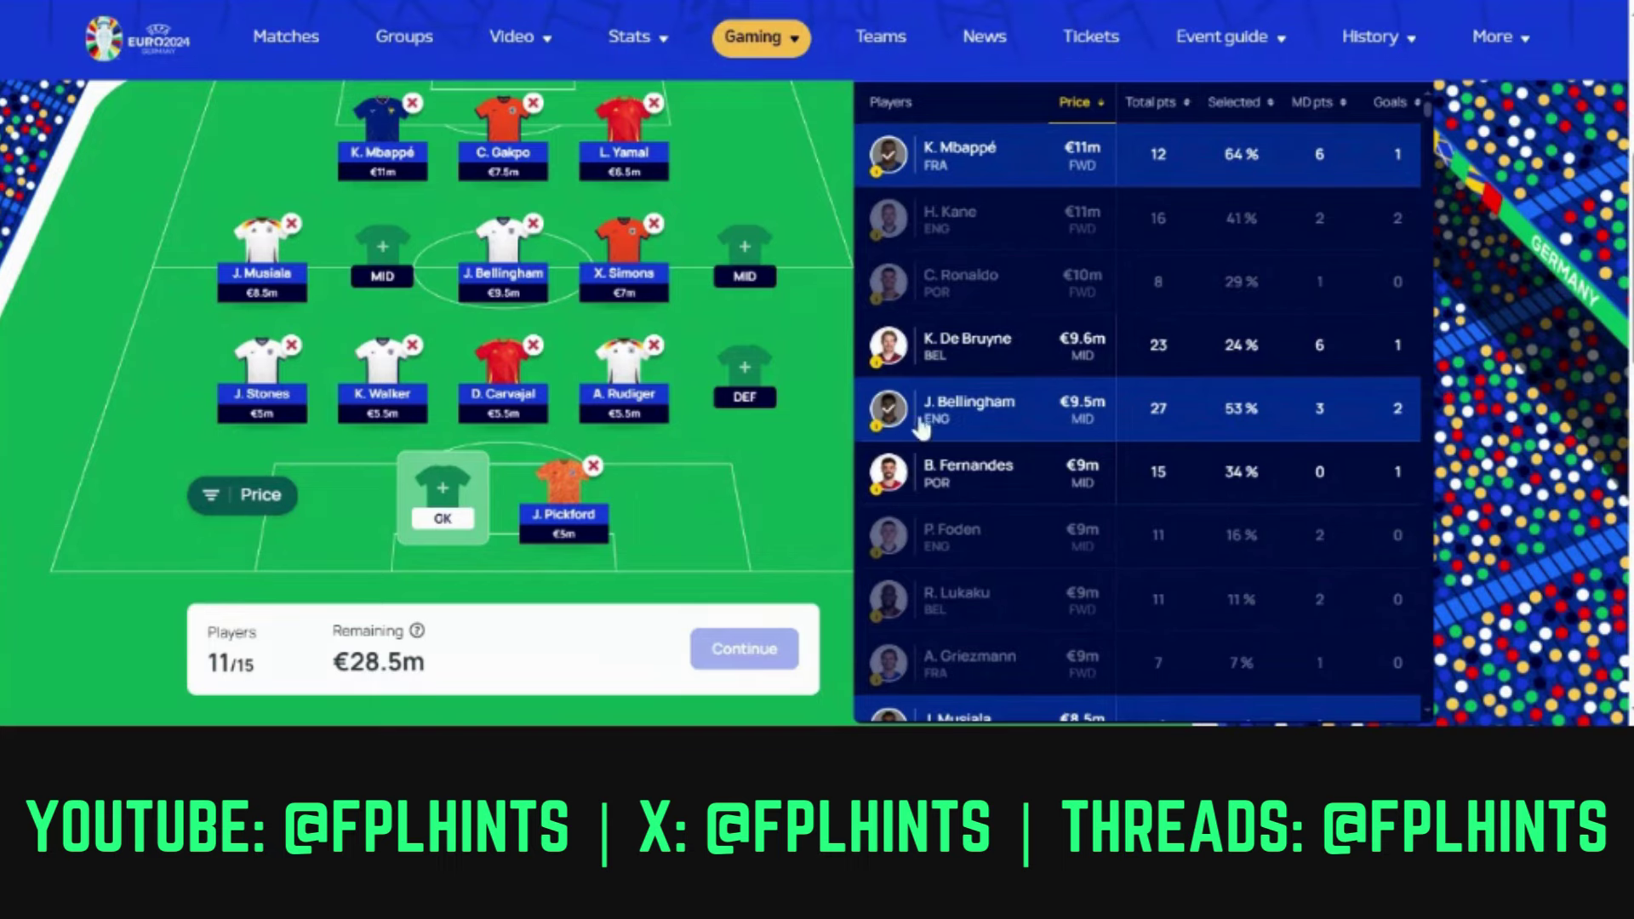
{"action": "scroll", "coordinate": [817, 404], "scroll_direction": "up", "scroll_amount": 2}
{"action": "scroll", "coordinate": [817, 358], "scroll_direction": "down", "scroll_amount": 1}
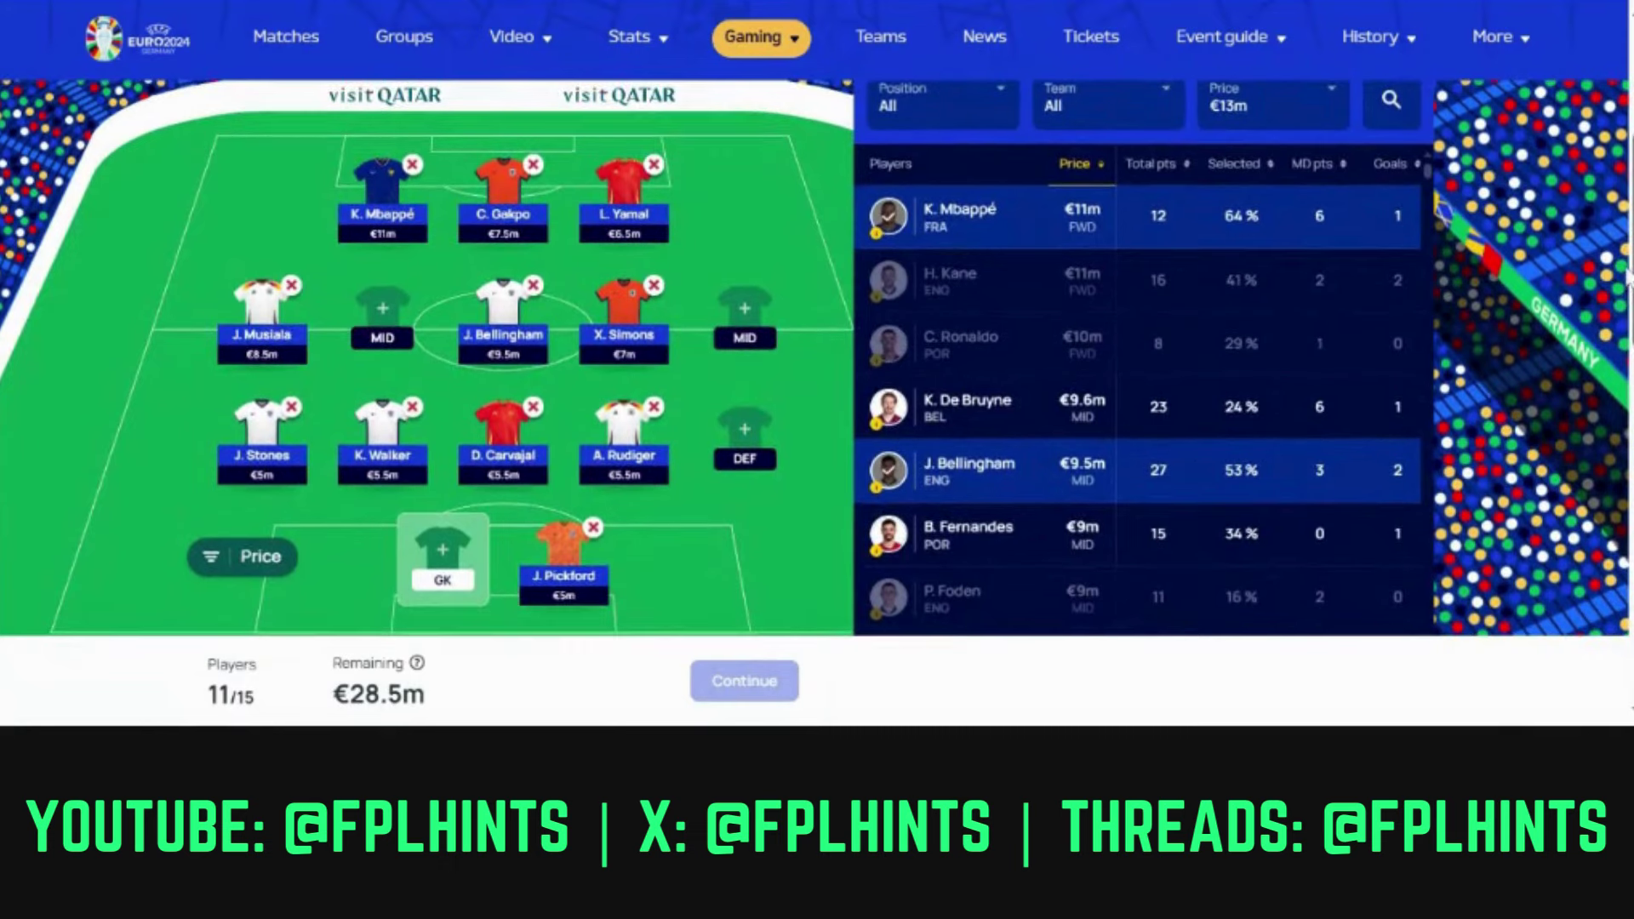
{"action": "left_click", "coordinate": [965, 119]}
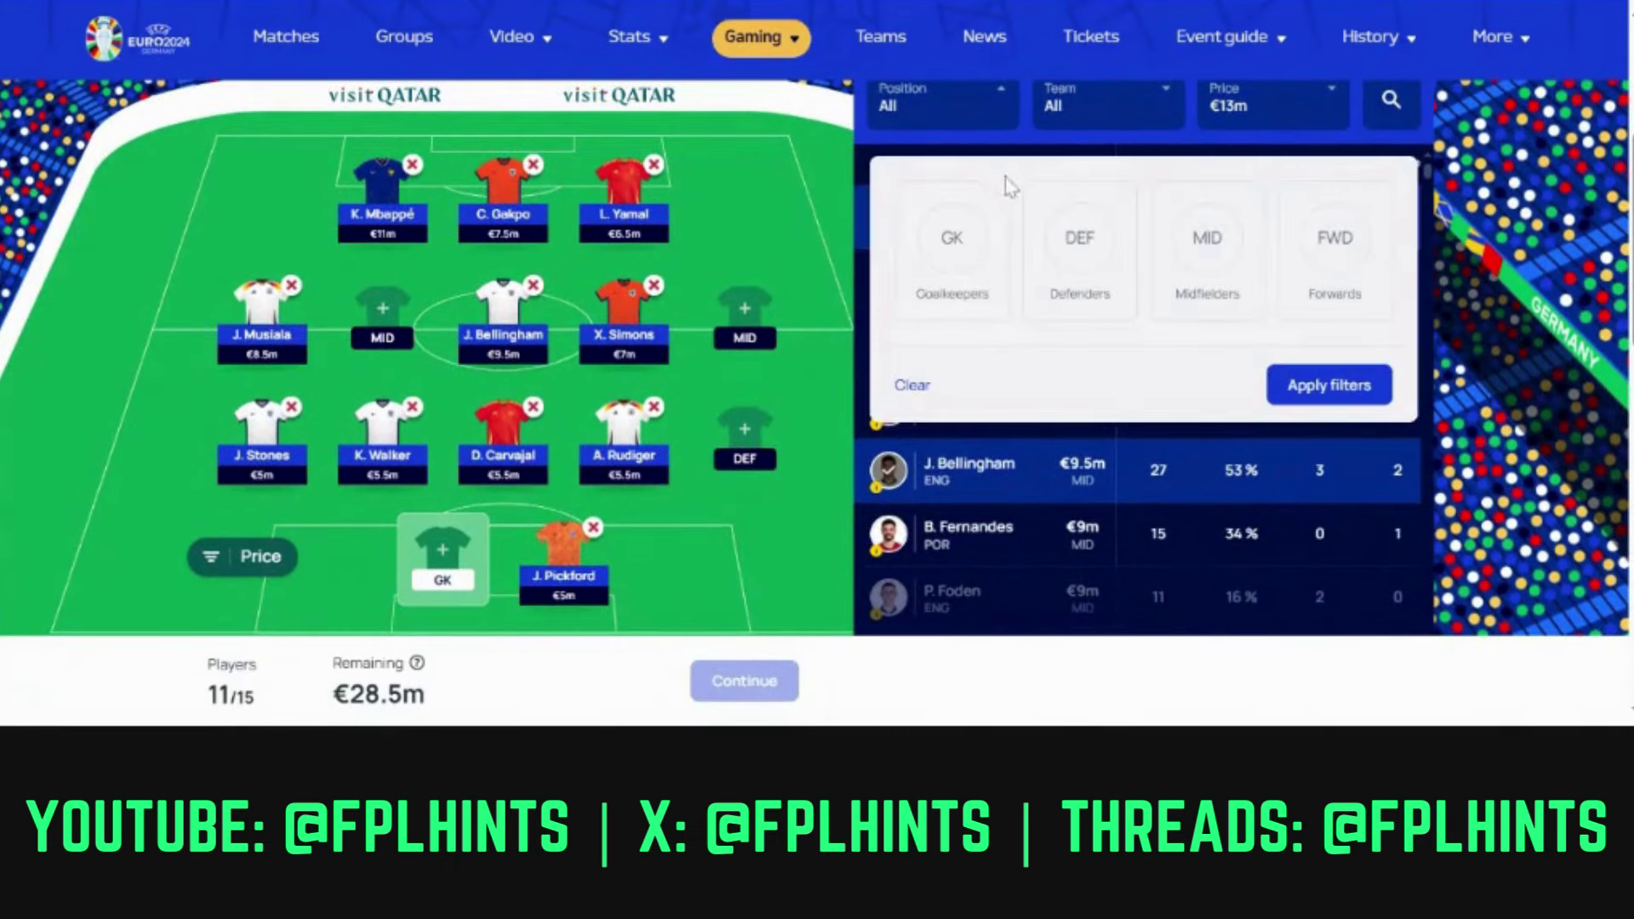
{"action": "left_click", "coordinate": [953, 243]}
{"action": "left_click", "coordinate": [1327, 385]}
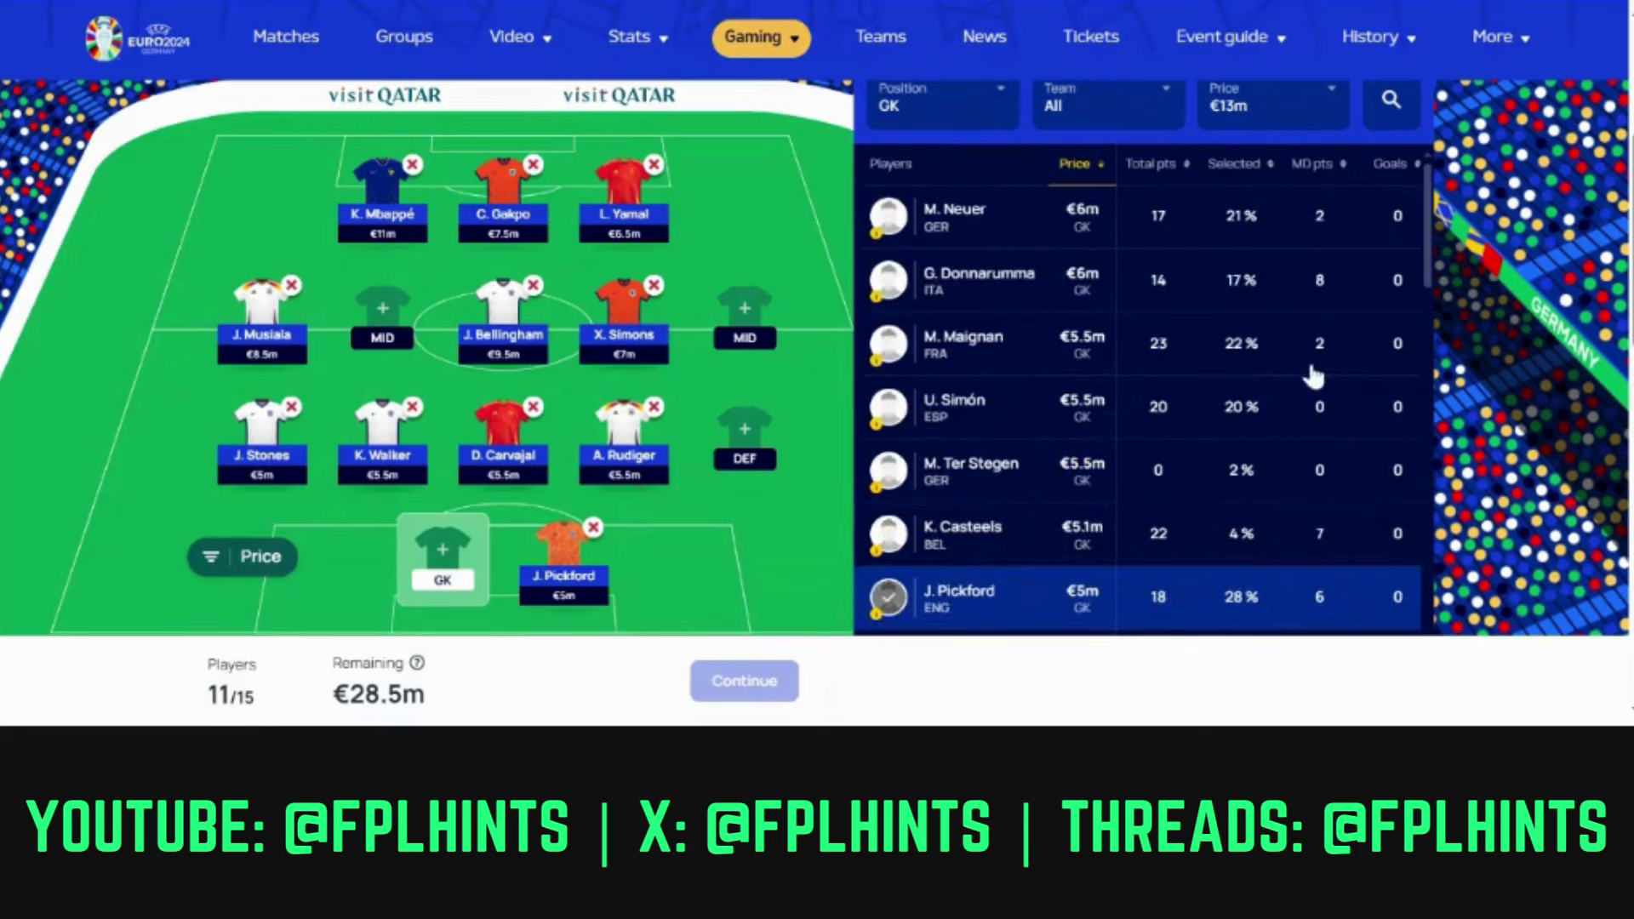
{"action": "left_click", "coordinate": [1156, 174]}
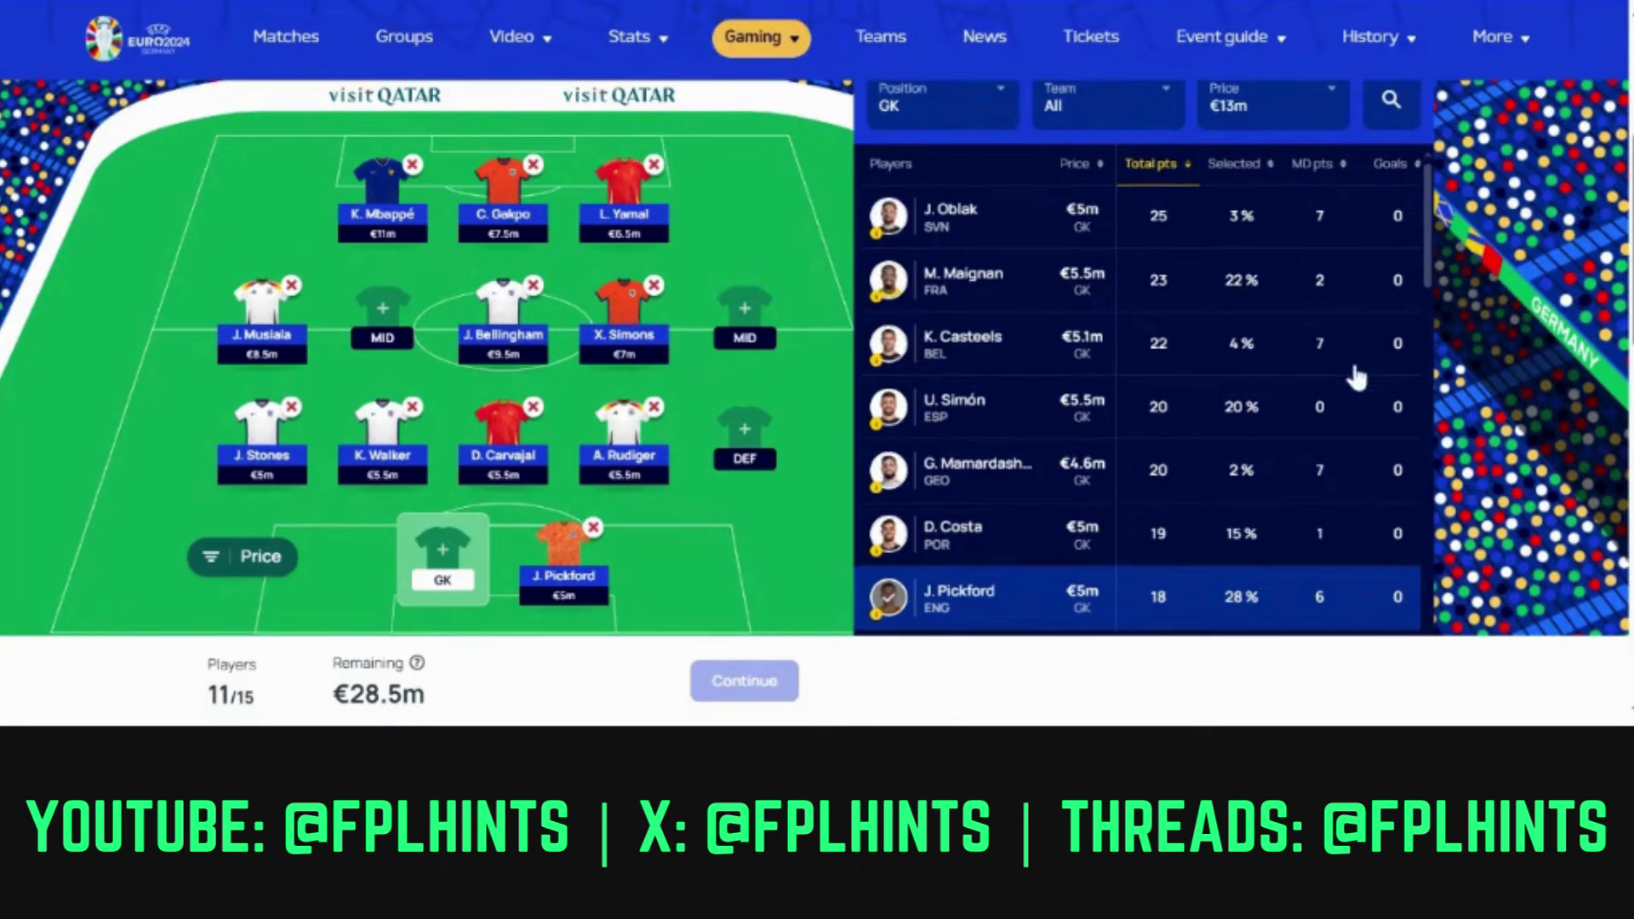
- Add the Netherlands goalkeeper B. Verbruggen to the empty goalkeeper slot
{"action": "scroll", "coordinate": [1422, 268], "scroll_direction": "down", "scroll_amount": 2}
{"action": "left_click_drag", "start_coordinate": [1422, 274], "coordinate": [1419, 305]}
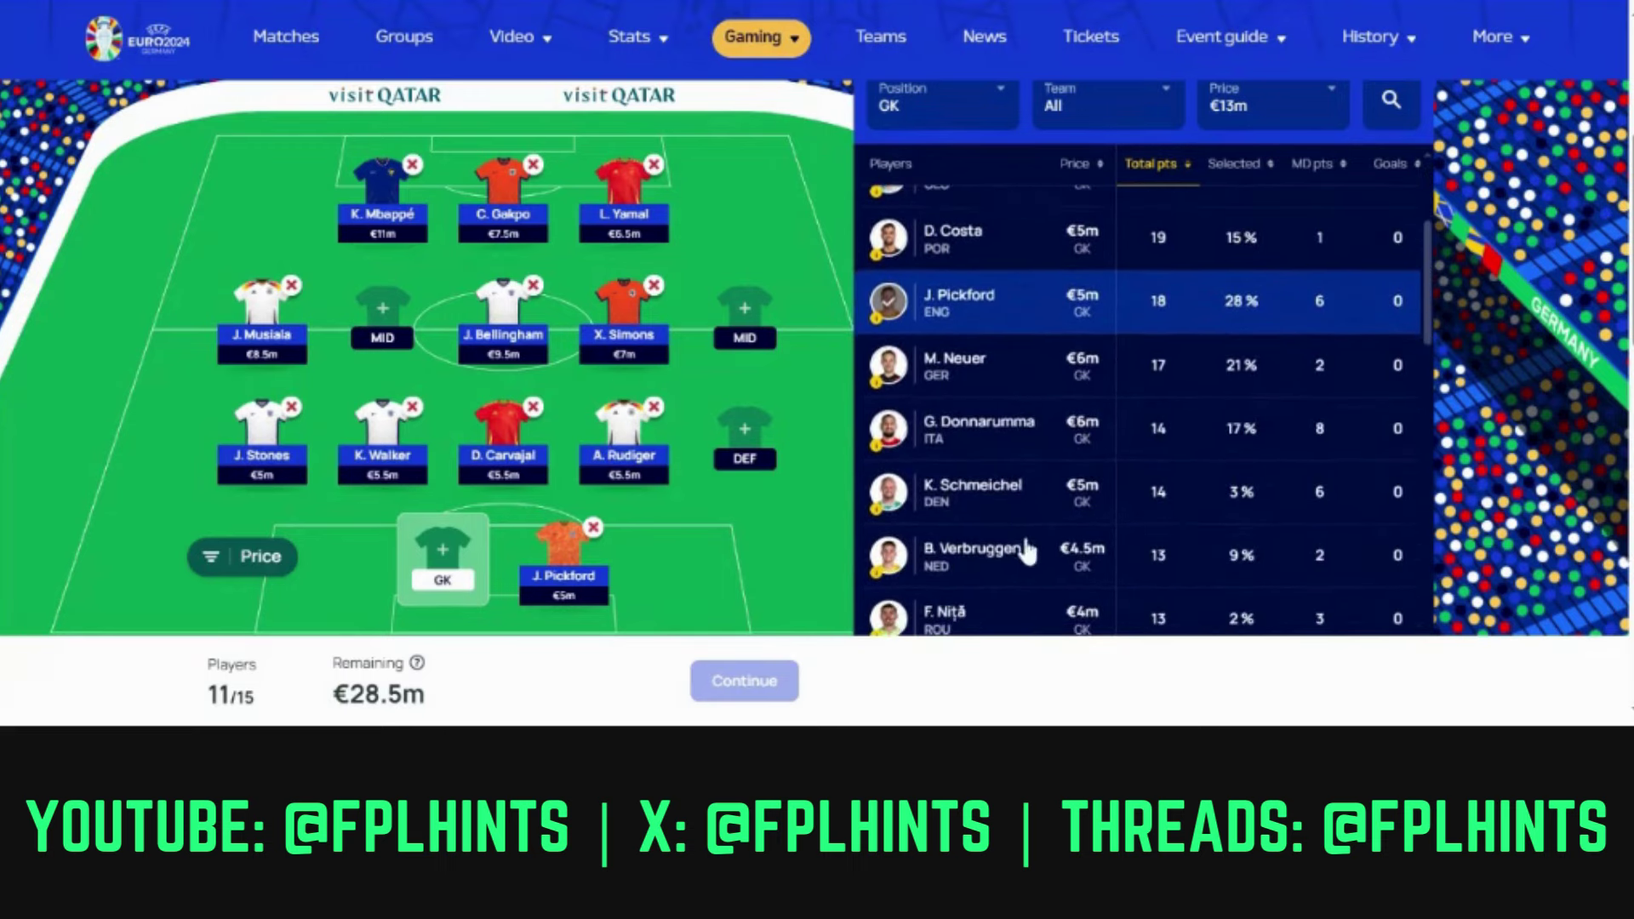
{"action": "left_click", "coordinate": [1004, 559]}
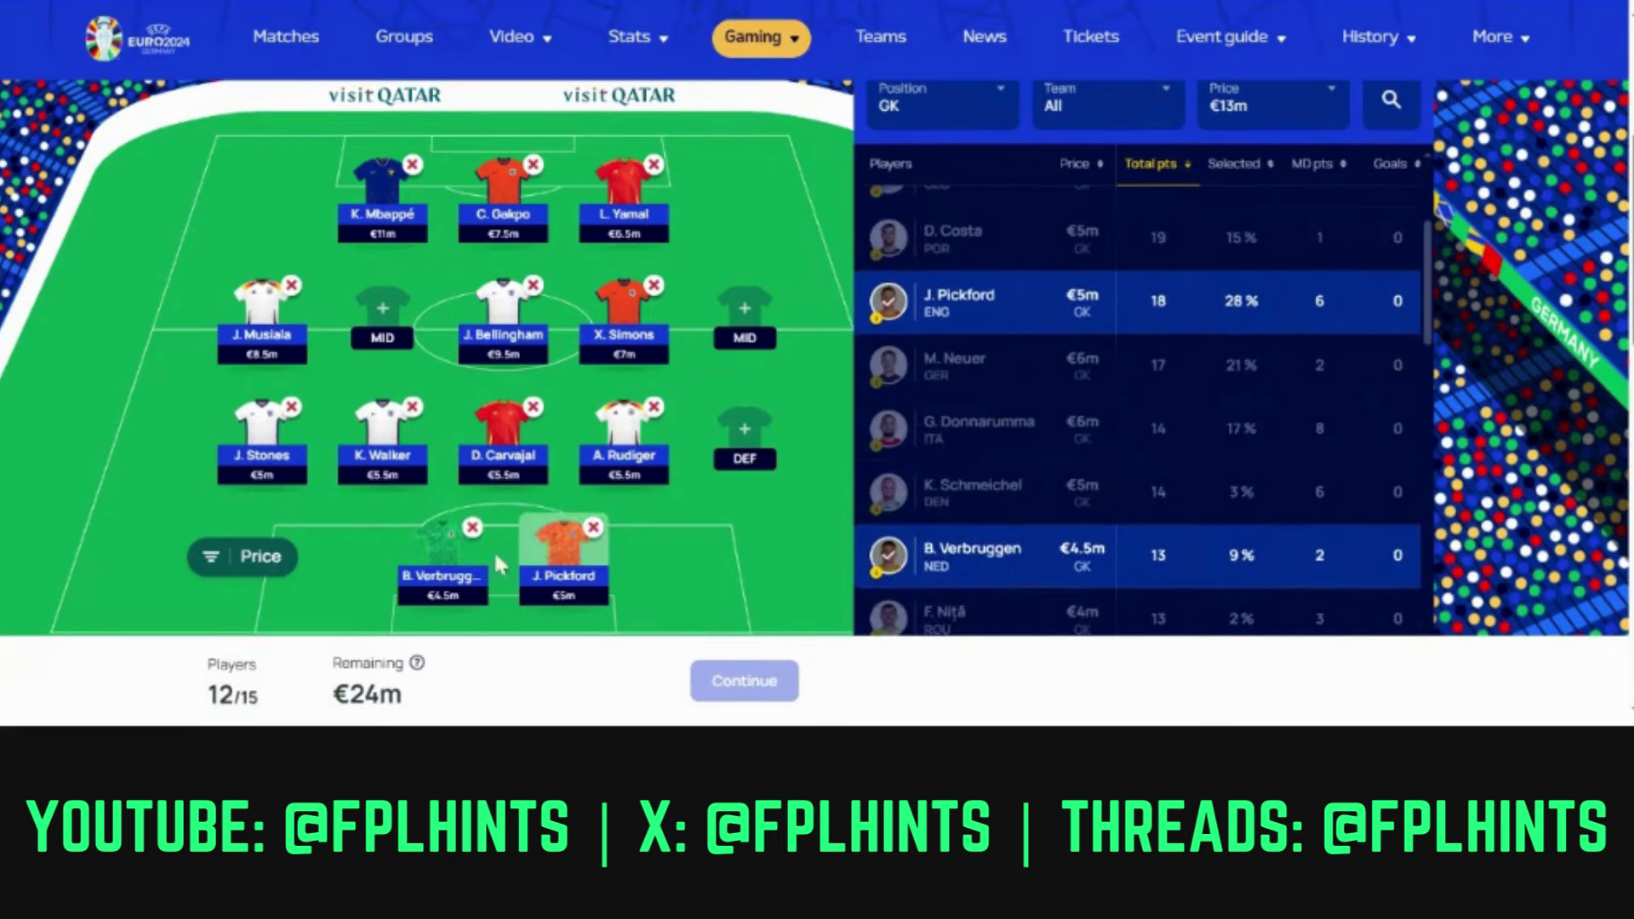
- View Bart Verbruggen's player details with his points per matchday, closing the card when done
{"action": "left_click", "coordinate": [453, 561]}
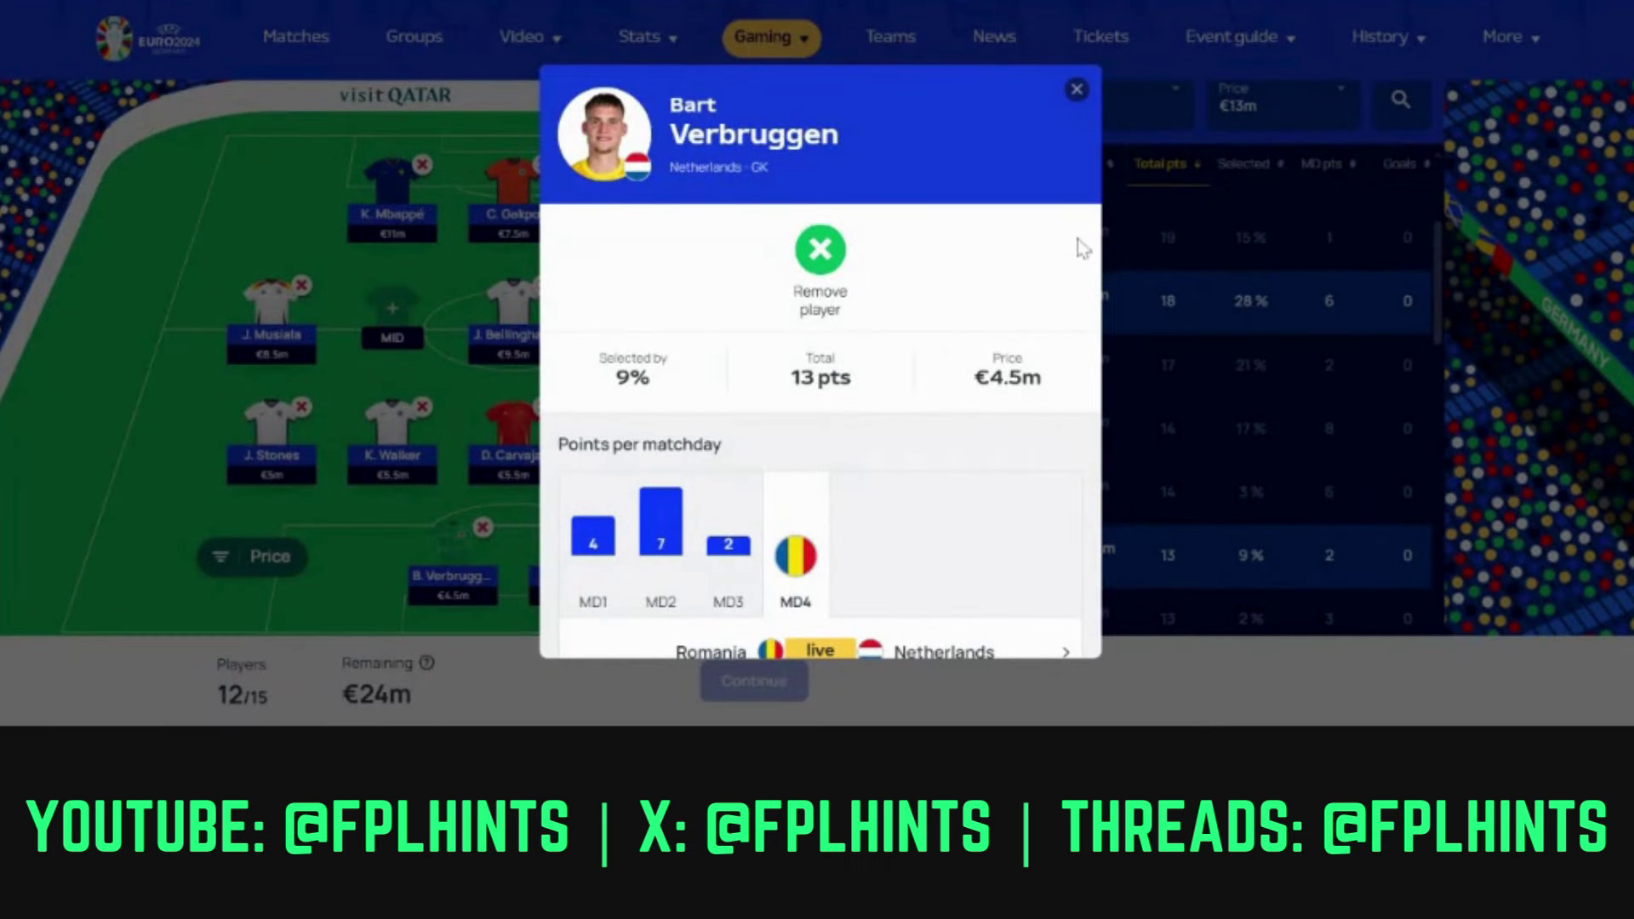
{"action": "left_click", "coordinate": [1076, 89]}
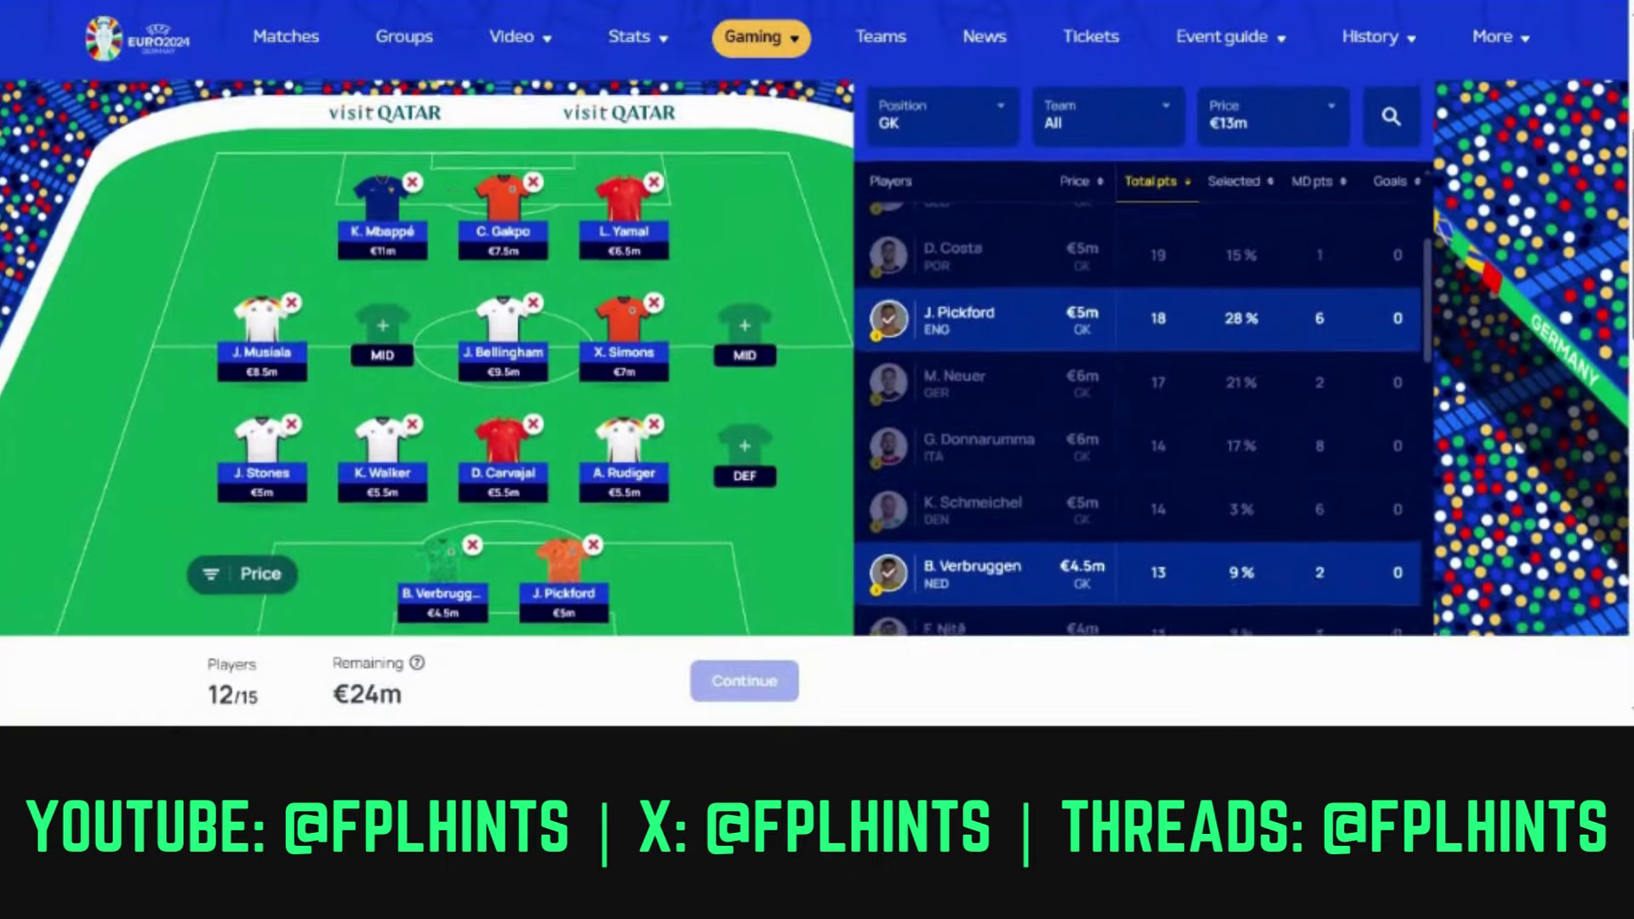
{"action": "scroll", "coordinate": [1622, 281], "scroll_direction": "down", "scroll_amount": 1}
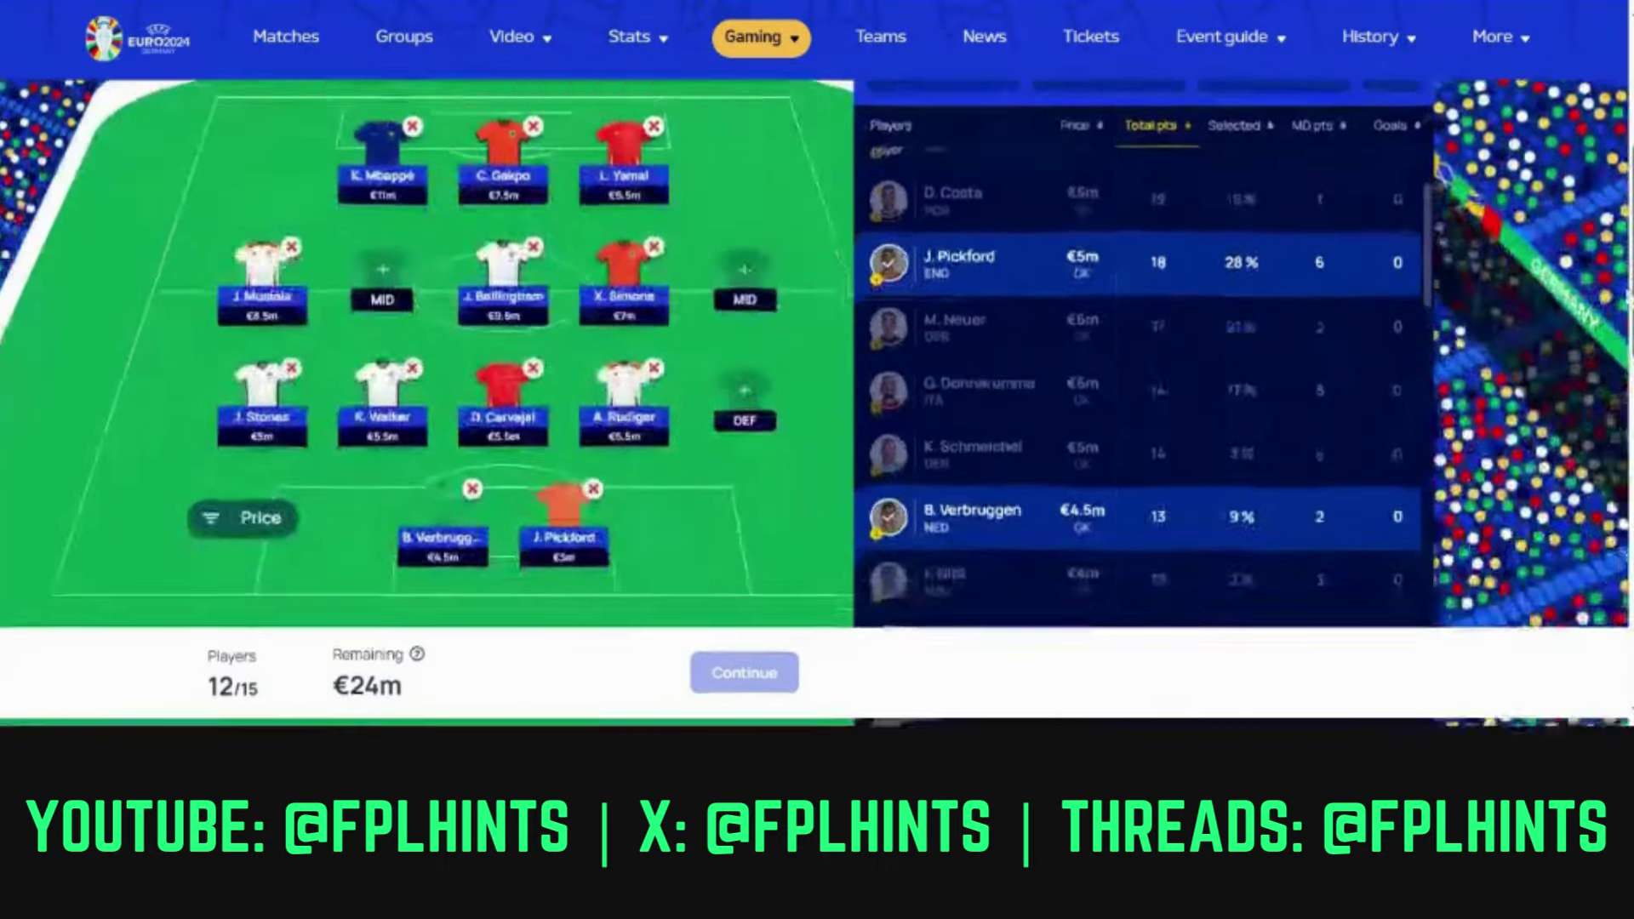
{"action": "scroll", "coordinate": [1622, 281], "scroll_direction": "up", "scroll_amount": 1}
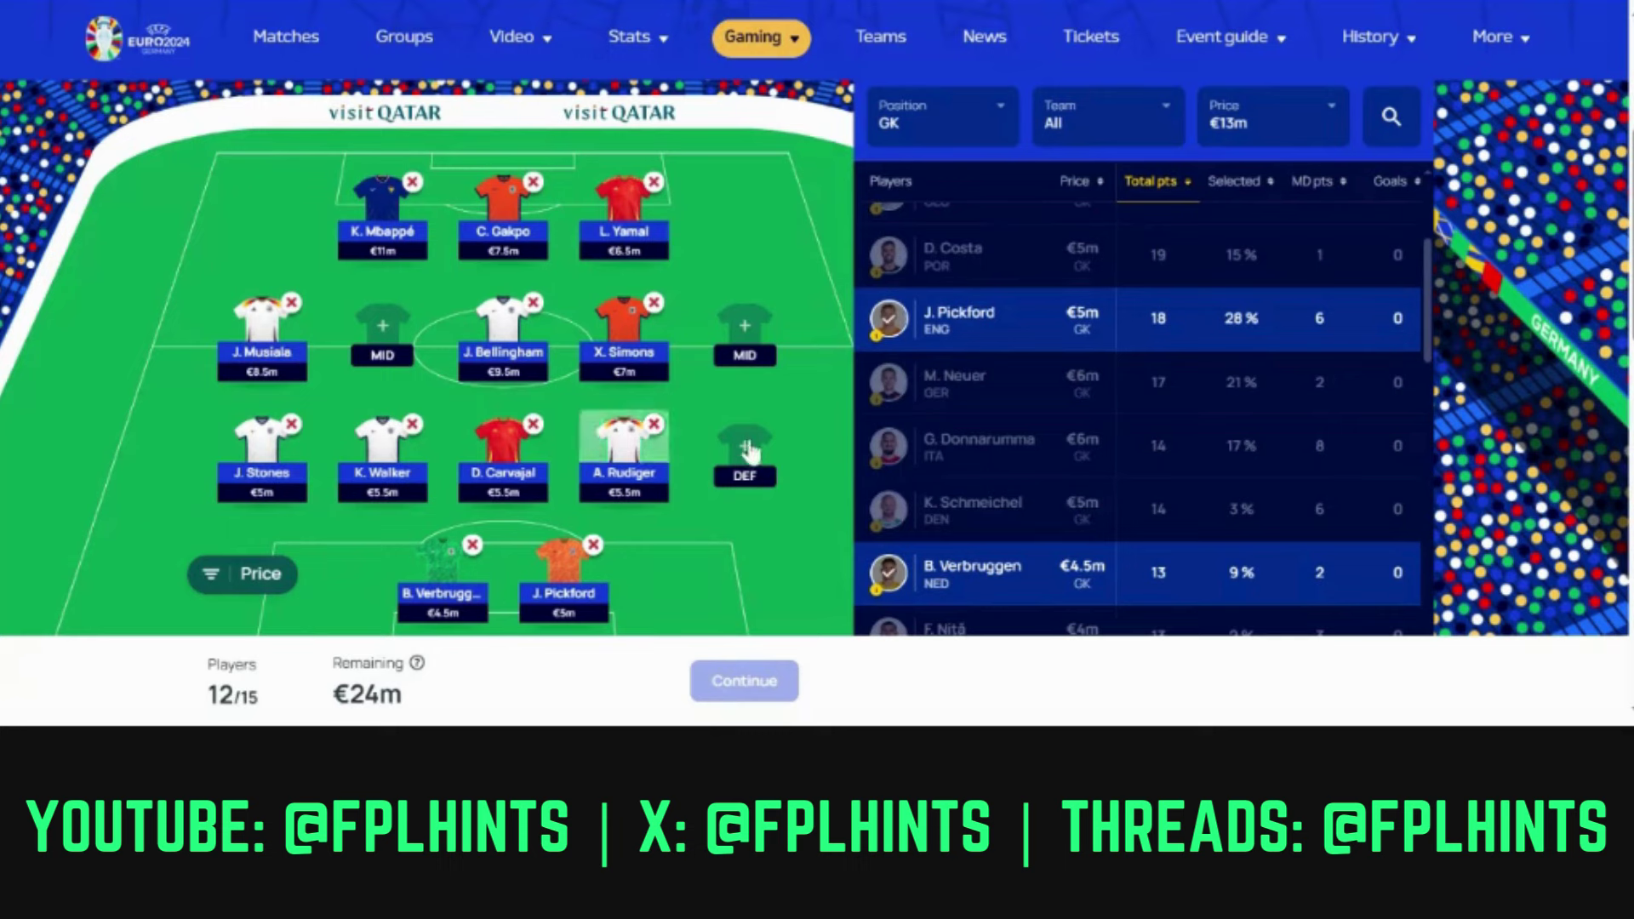
- List only defenders in place of goalkeepers, keeping the player list sorted by highest total points
{"action": "left_click", "coordinate": [1156, 182]}
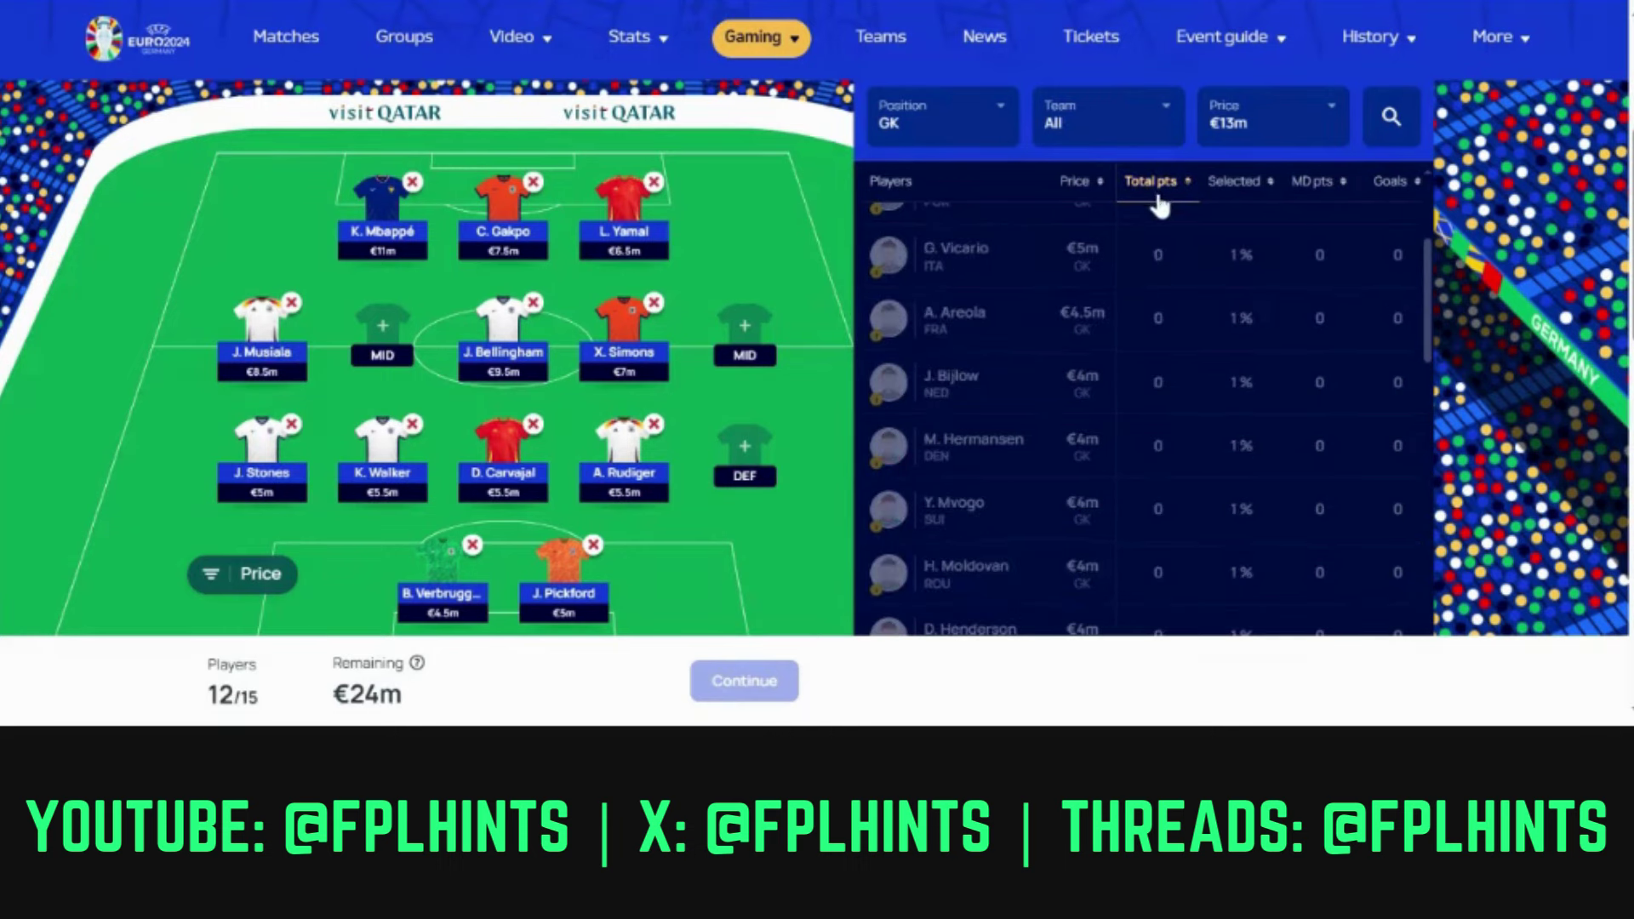
{"action": "left_click", "coordinate": [1158, 189]}
{"action": "left_click", "coordinate": [978, 124]}
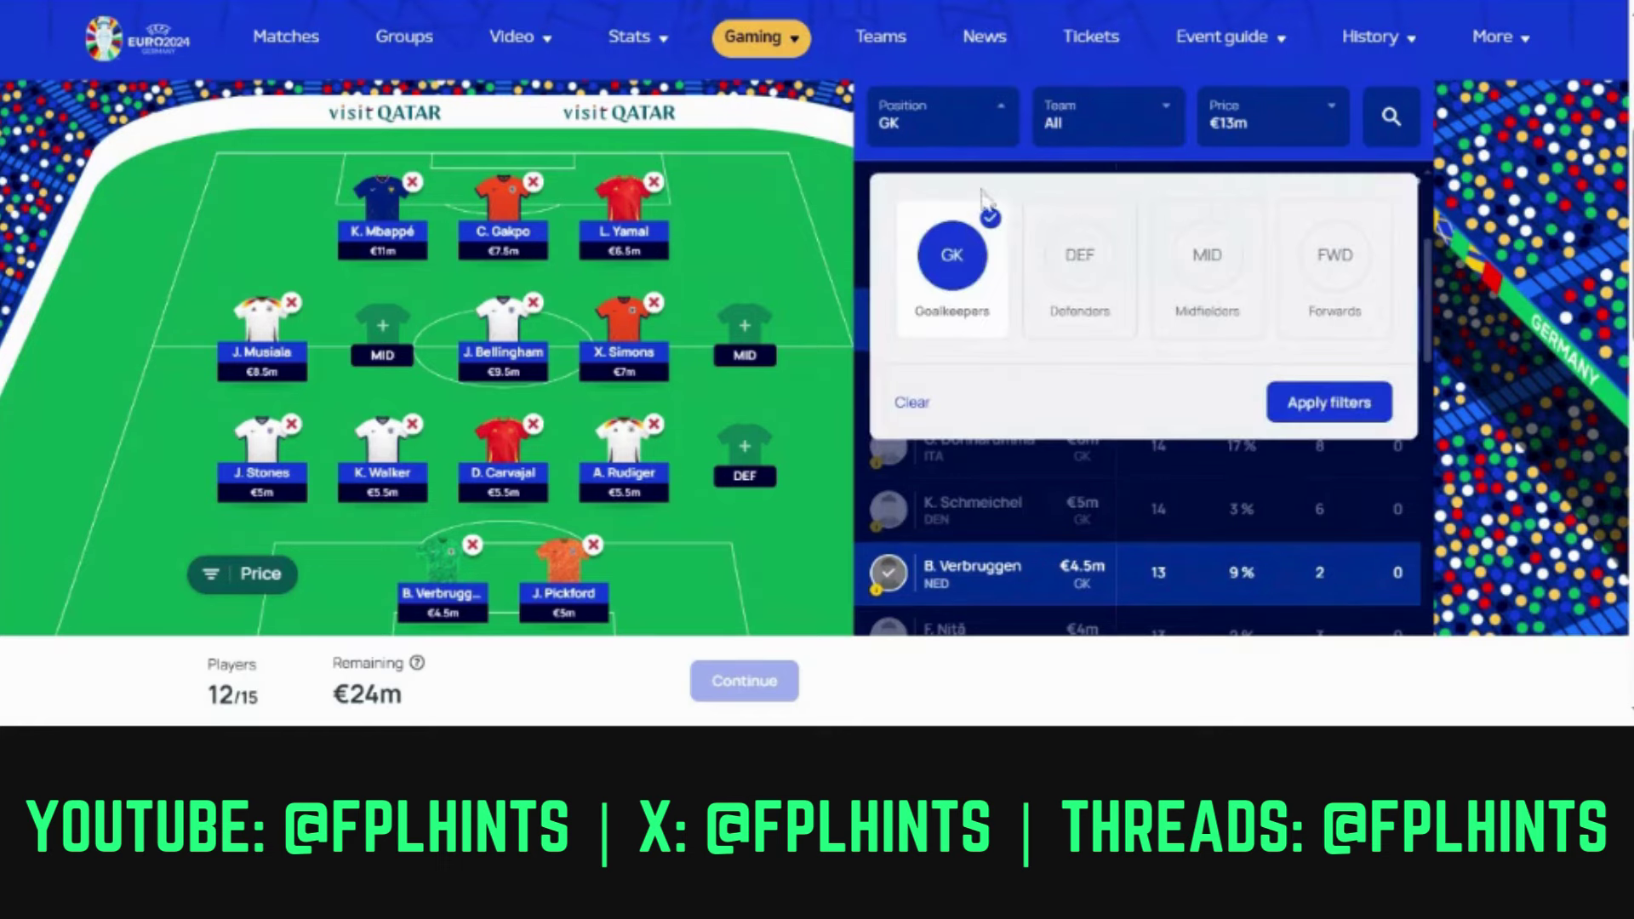
{"action": "left_click", "coordinate": [1079, 255]}
{"action": "left_click", "coordinate": [952, 255]}
{"action": "left_click", "coordinate": [1353, 413]}
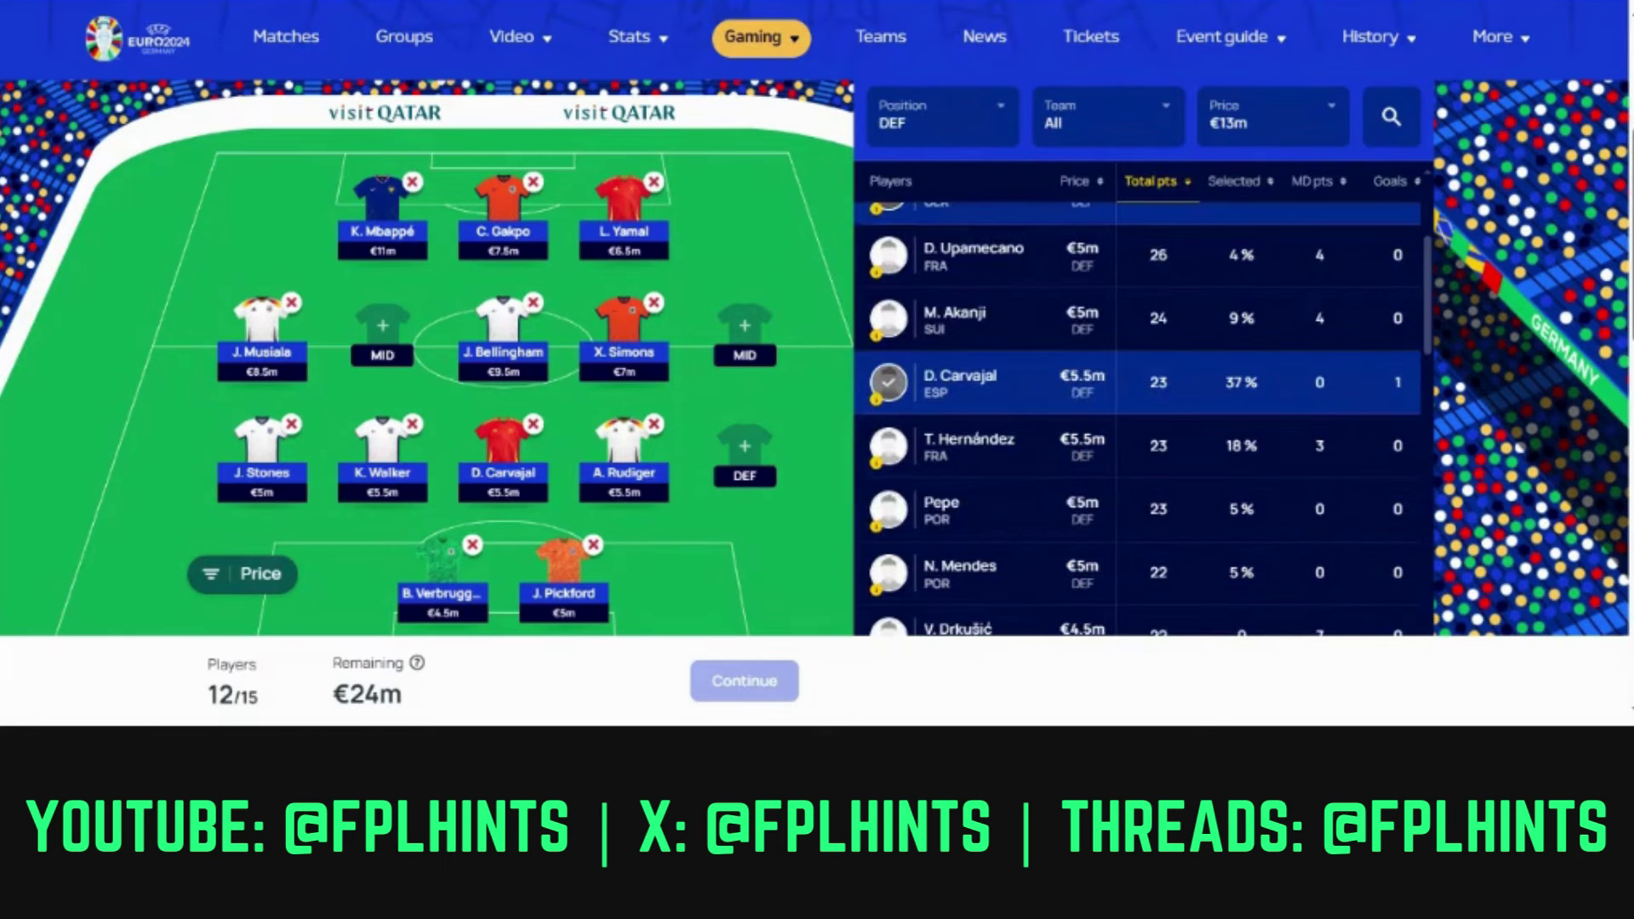
- Add the France defender J. Koundé to the empty defender slot
{"action": "scroll", "coordinate": [817, 357], "scroll_direction": "up", "scroll_amount": 1}
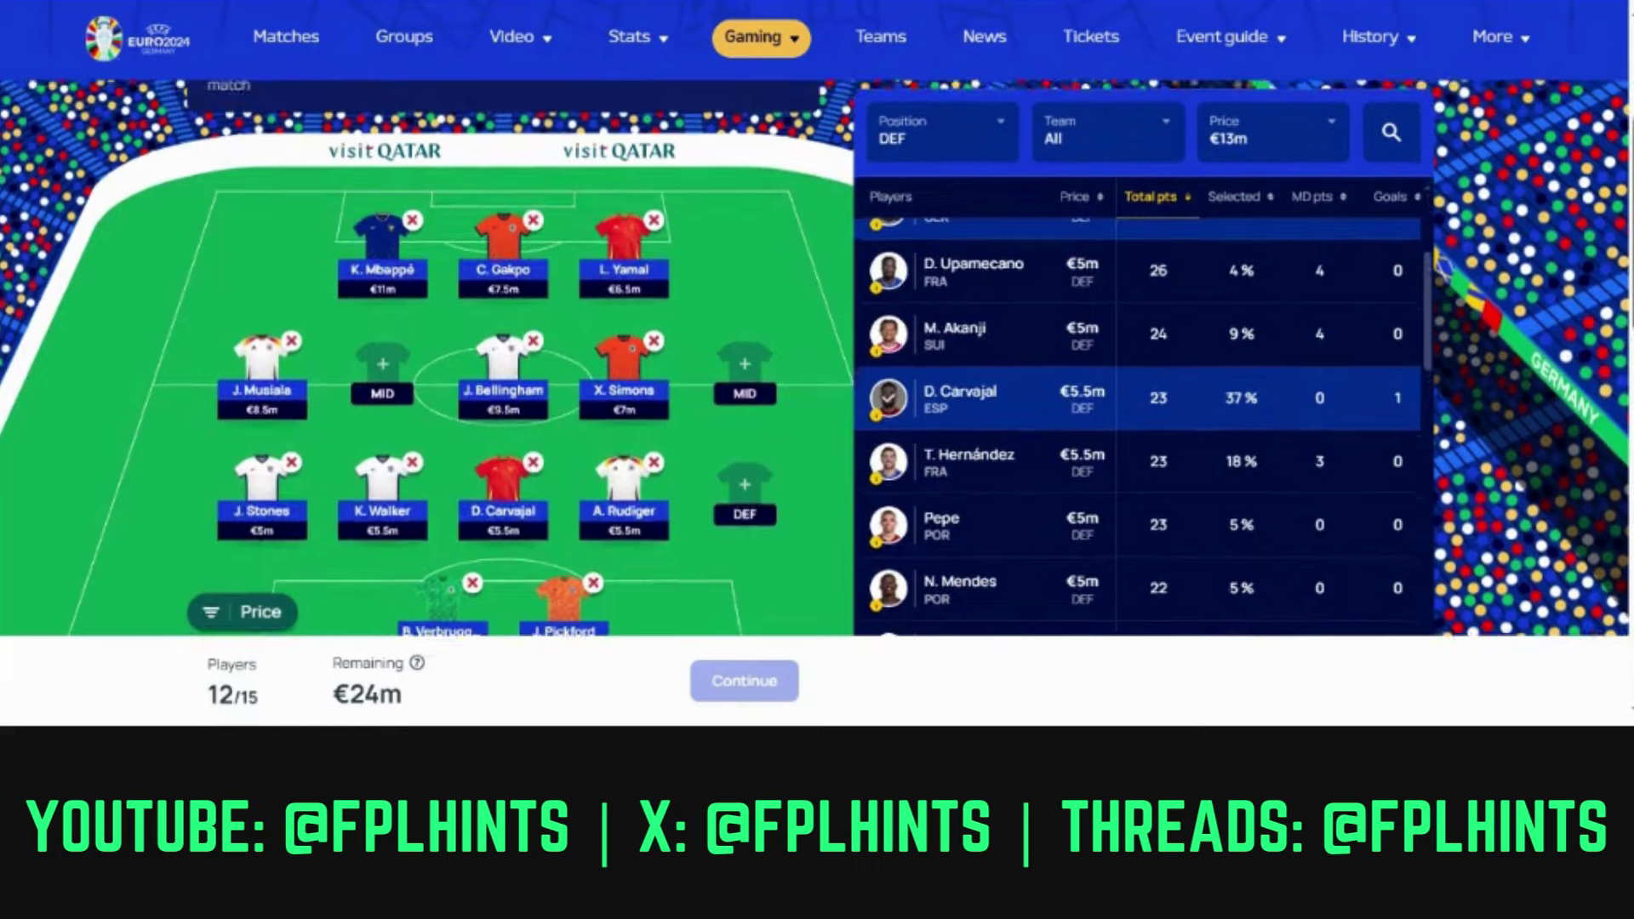
{"action": "scroll", "coordinate": [1422, 304], "scroll_direction": "up", "scroll_amount": 3}
{"action": "left_click_drag", "start_coordinate": [1421, 286], "coordinate": [1414, 255]}
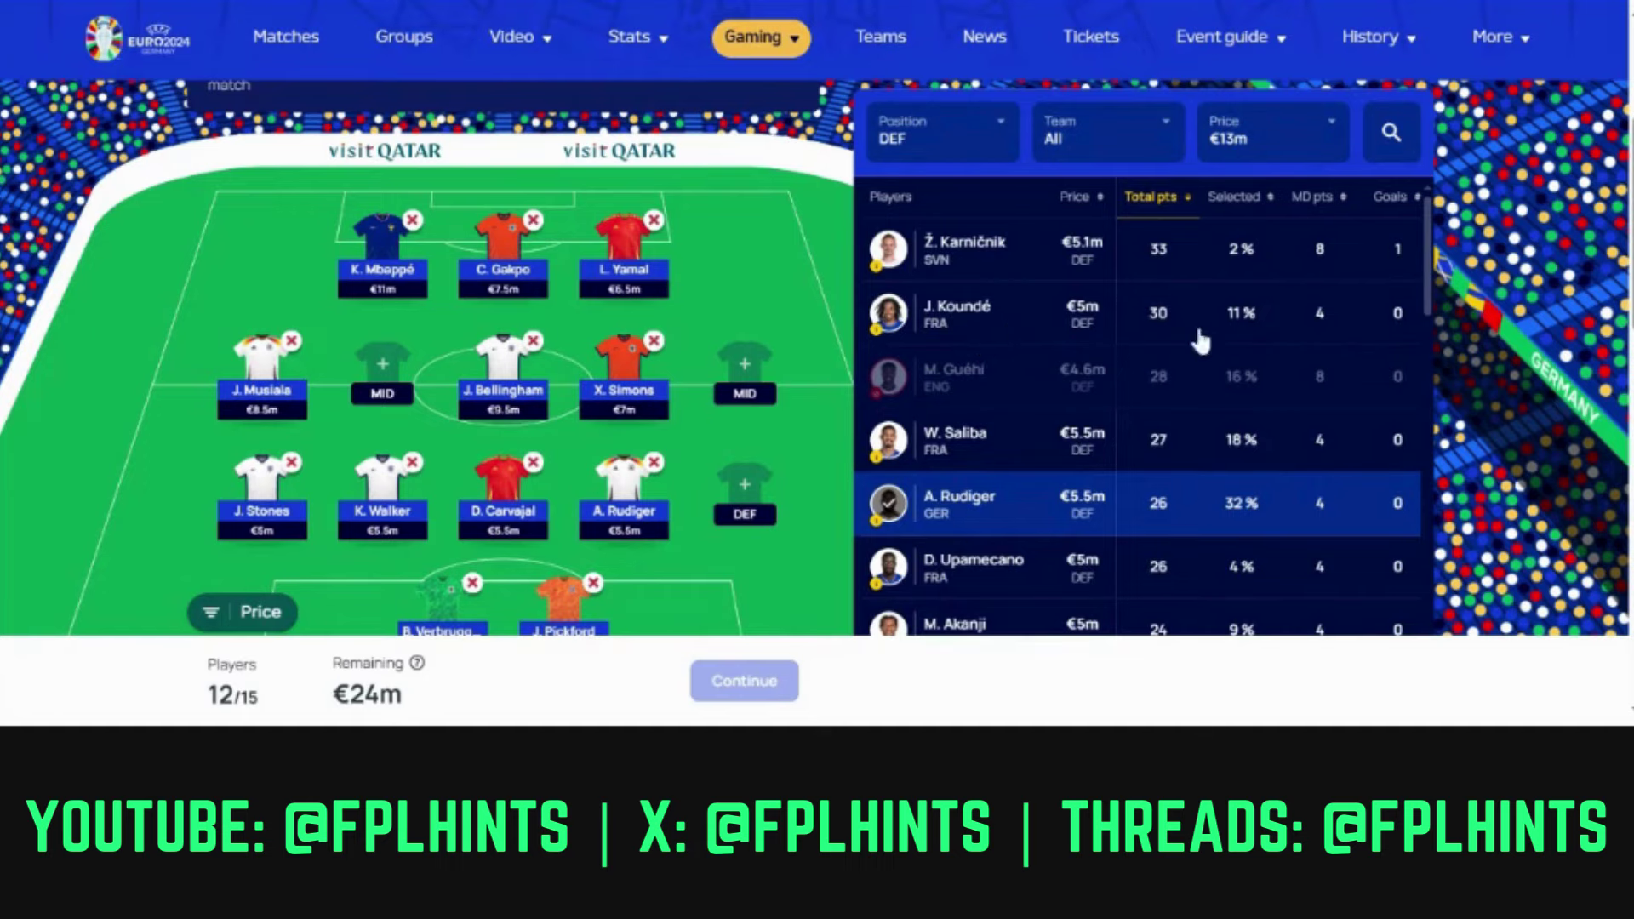
{"action": "scroll", "coordinate": [1617, 230], "scroll_direction": "down", "scroll_amount": 1}
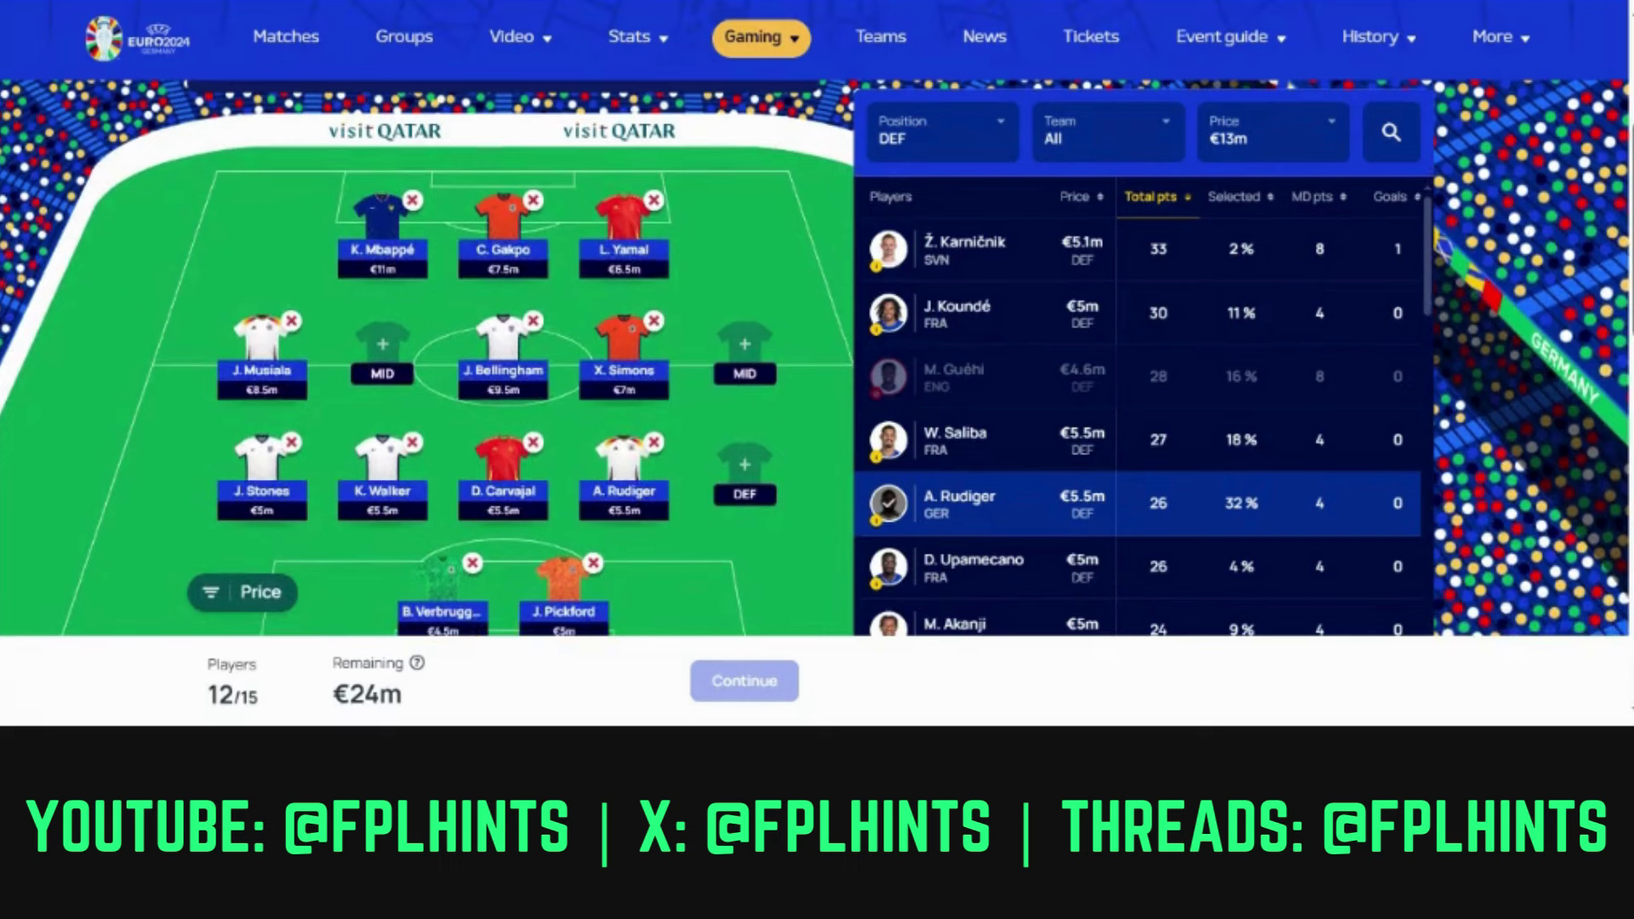
{"action": "left_click", "coordinate": [960, 322]}
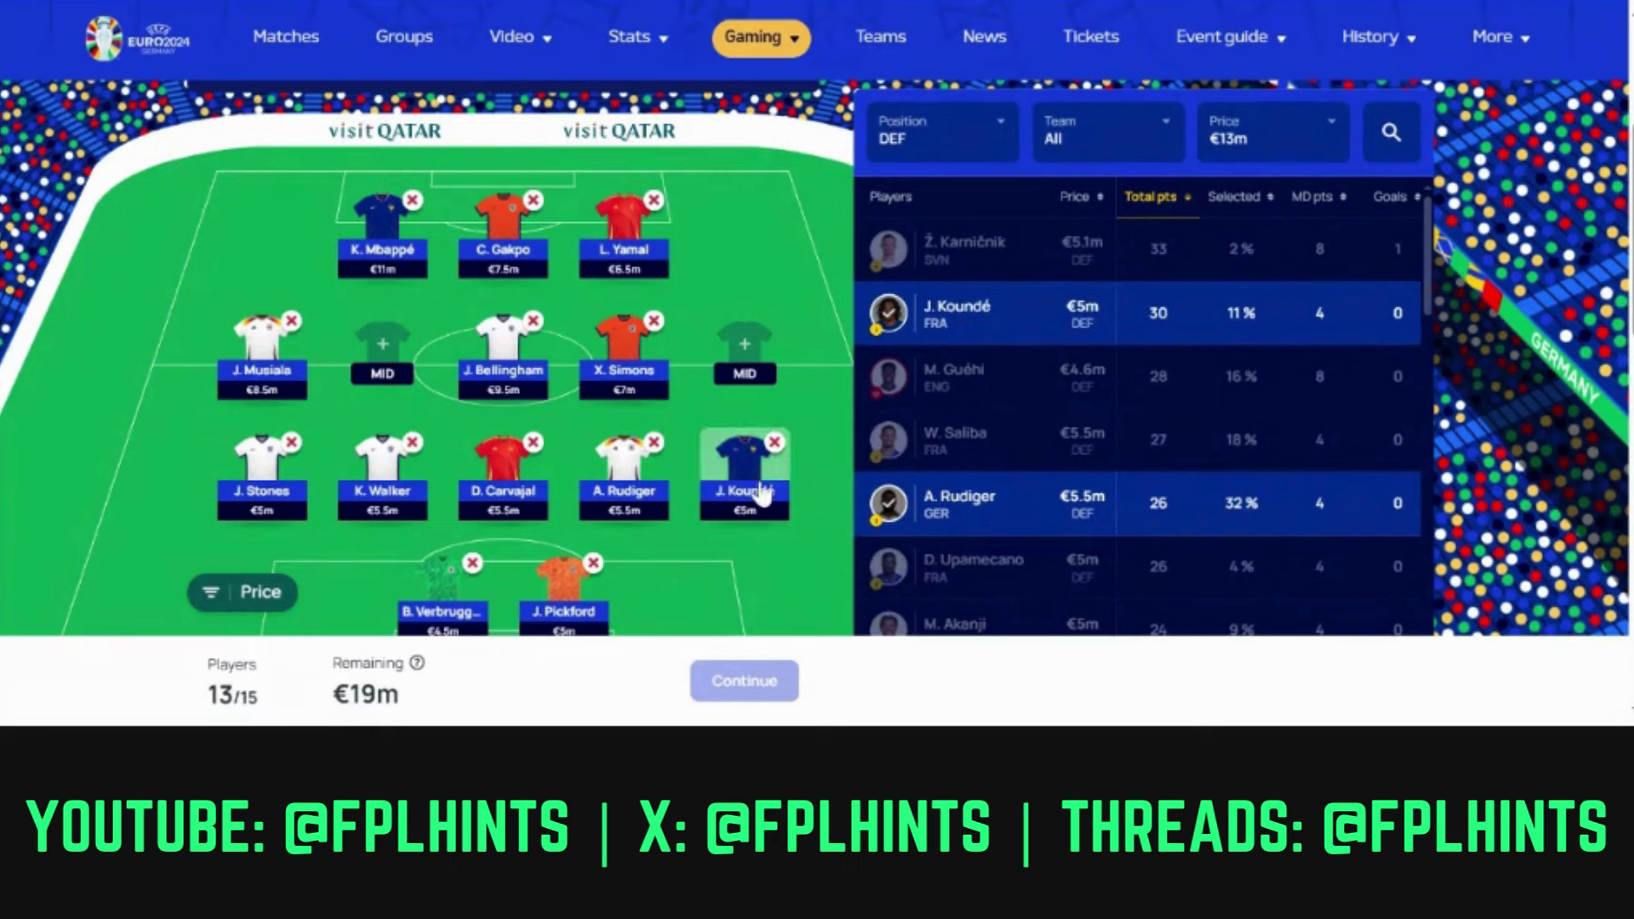
- Filter the defender list to England and compare the English defenders' prices and points
{"action": "left_click", "coordinate": [974, 151]}
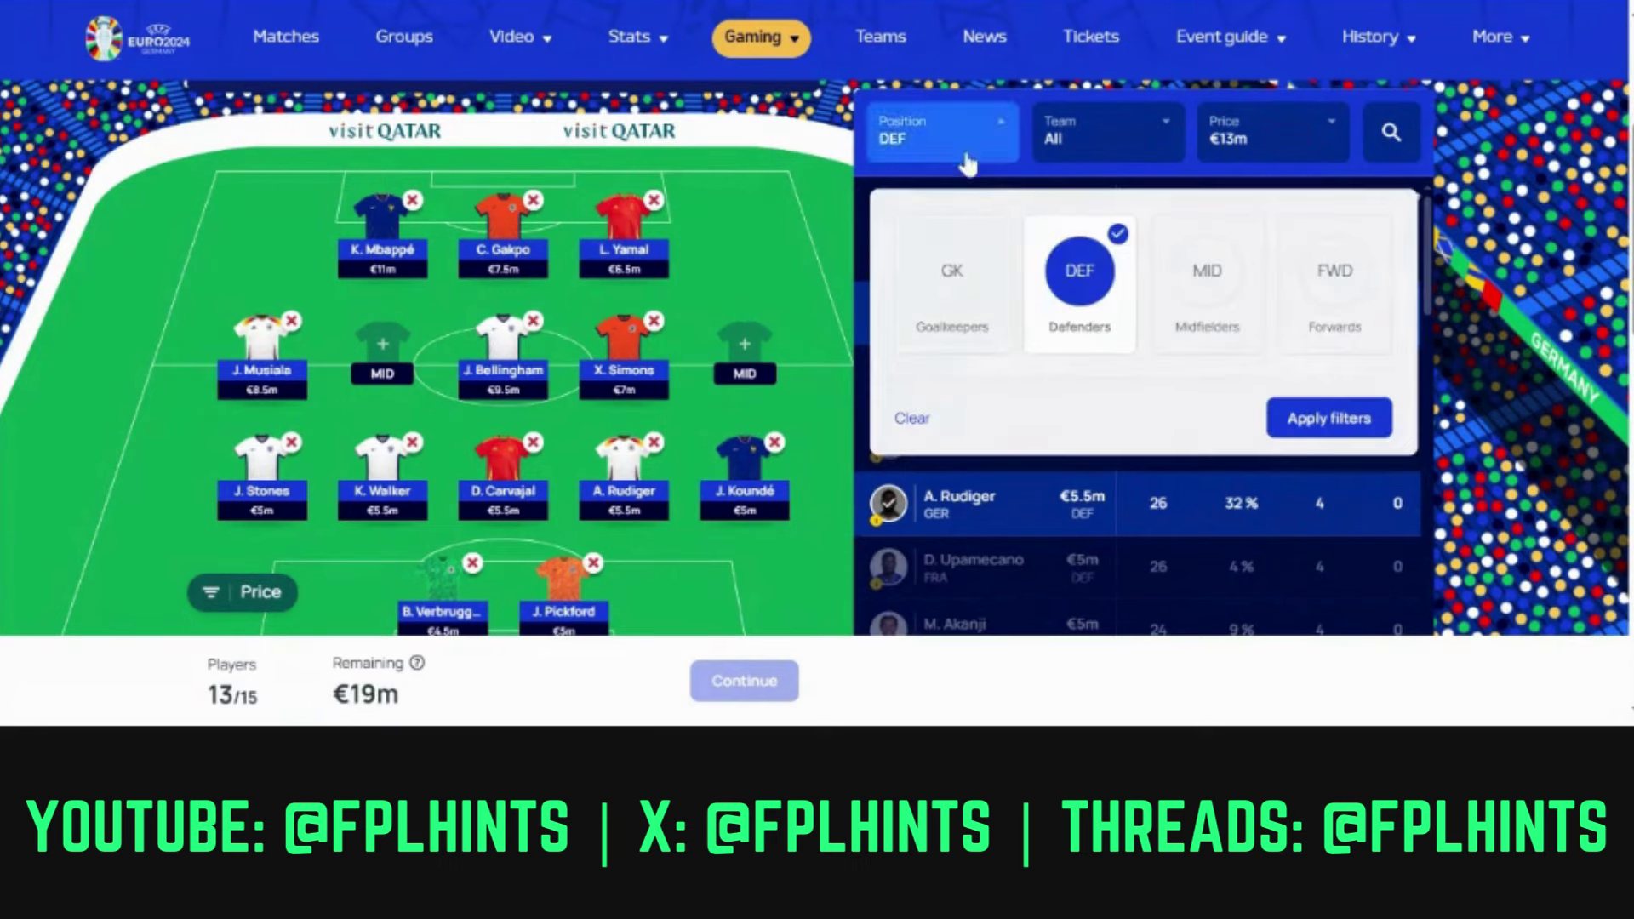
{"action": "left_click", "coordinate": [1122, 140]}
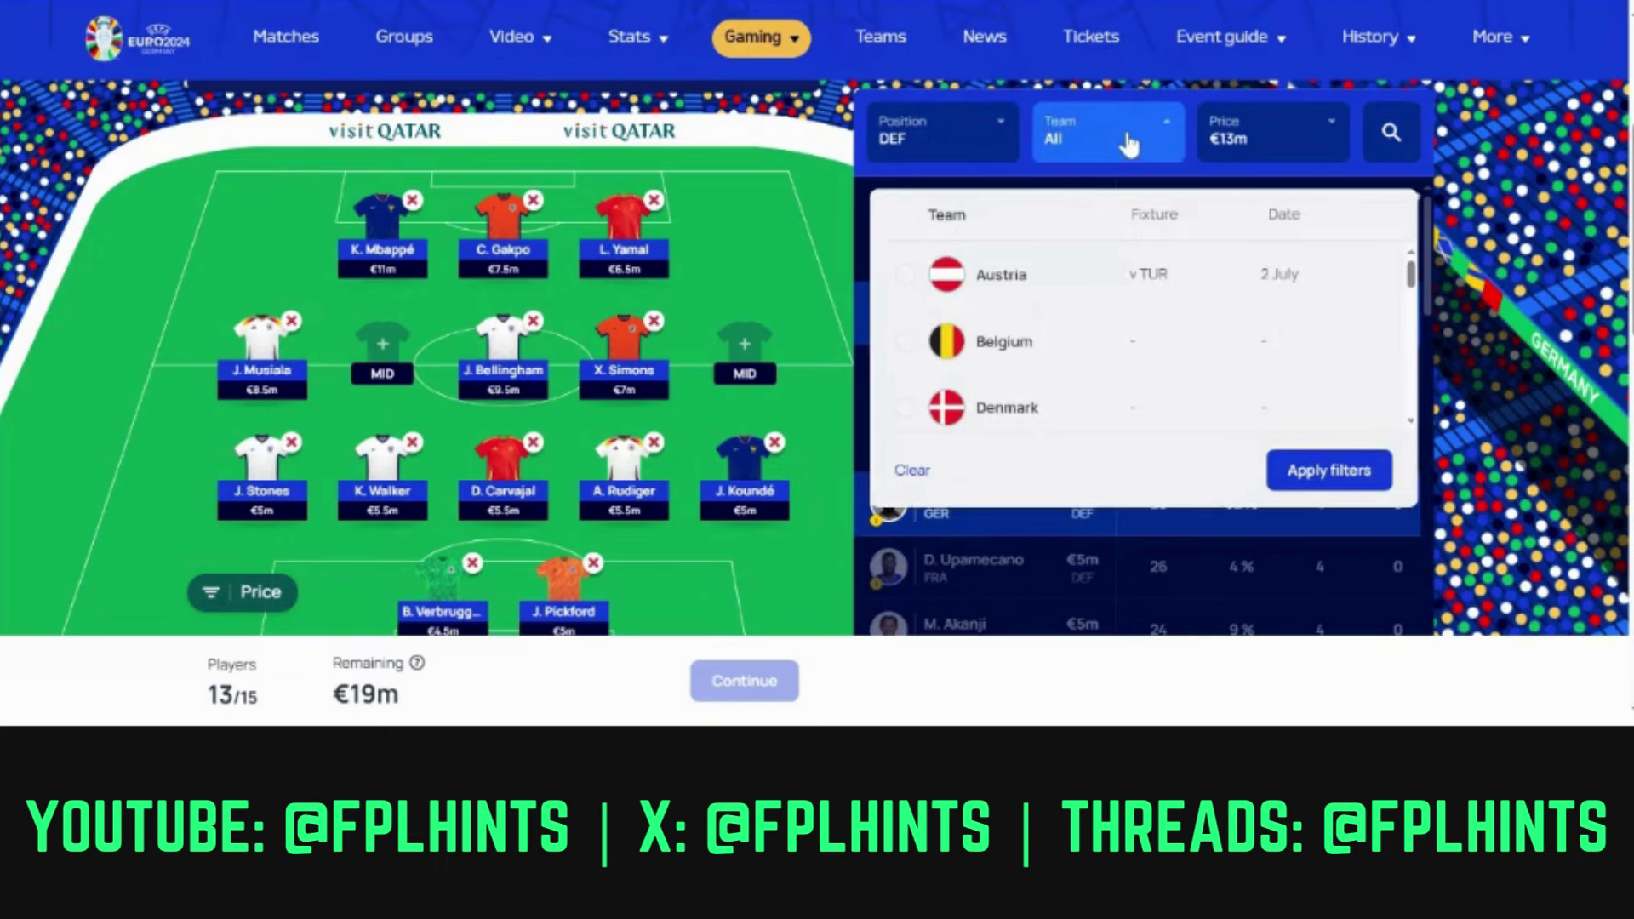
{"action": "scroll", "coordinate": [1396, 290], "scroll_direction": "down", "scroll_amount": 2}
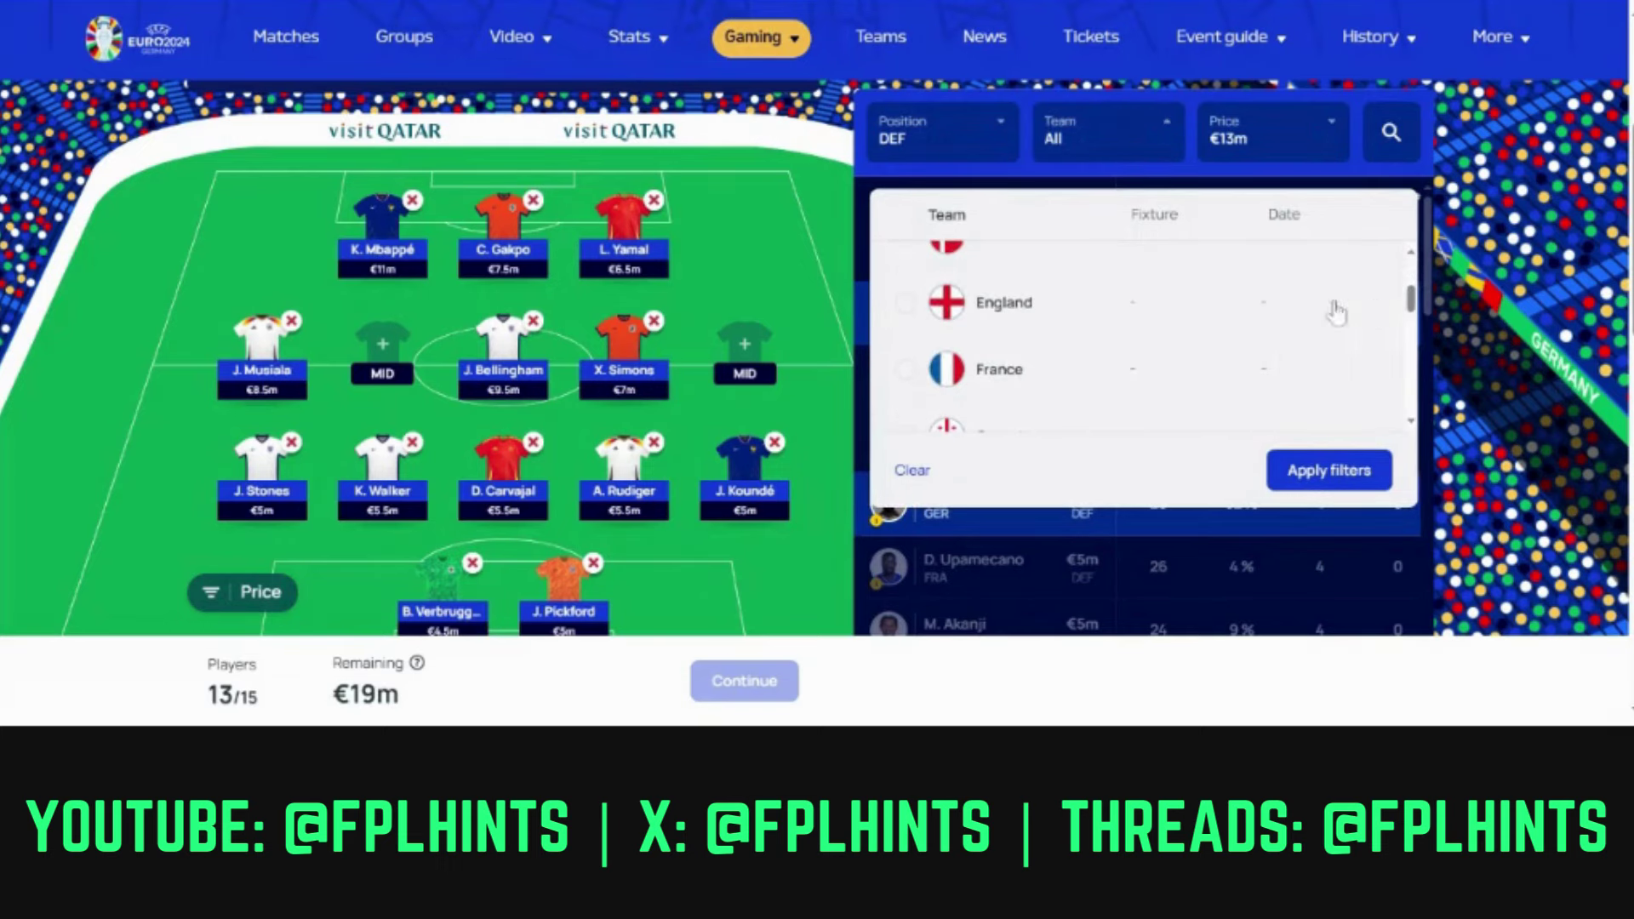
{"action": "left_click", "coordinate": [1141, 317]}
{"action": "left_click", "coordinate": [1323, 481]}
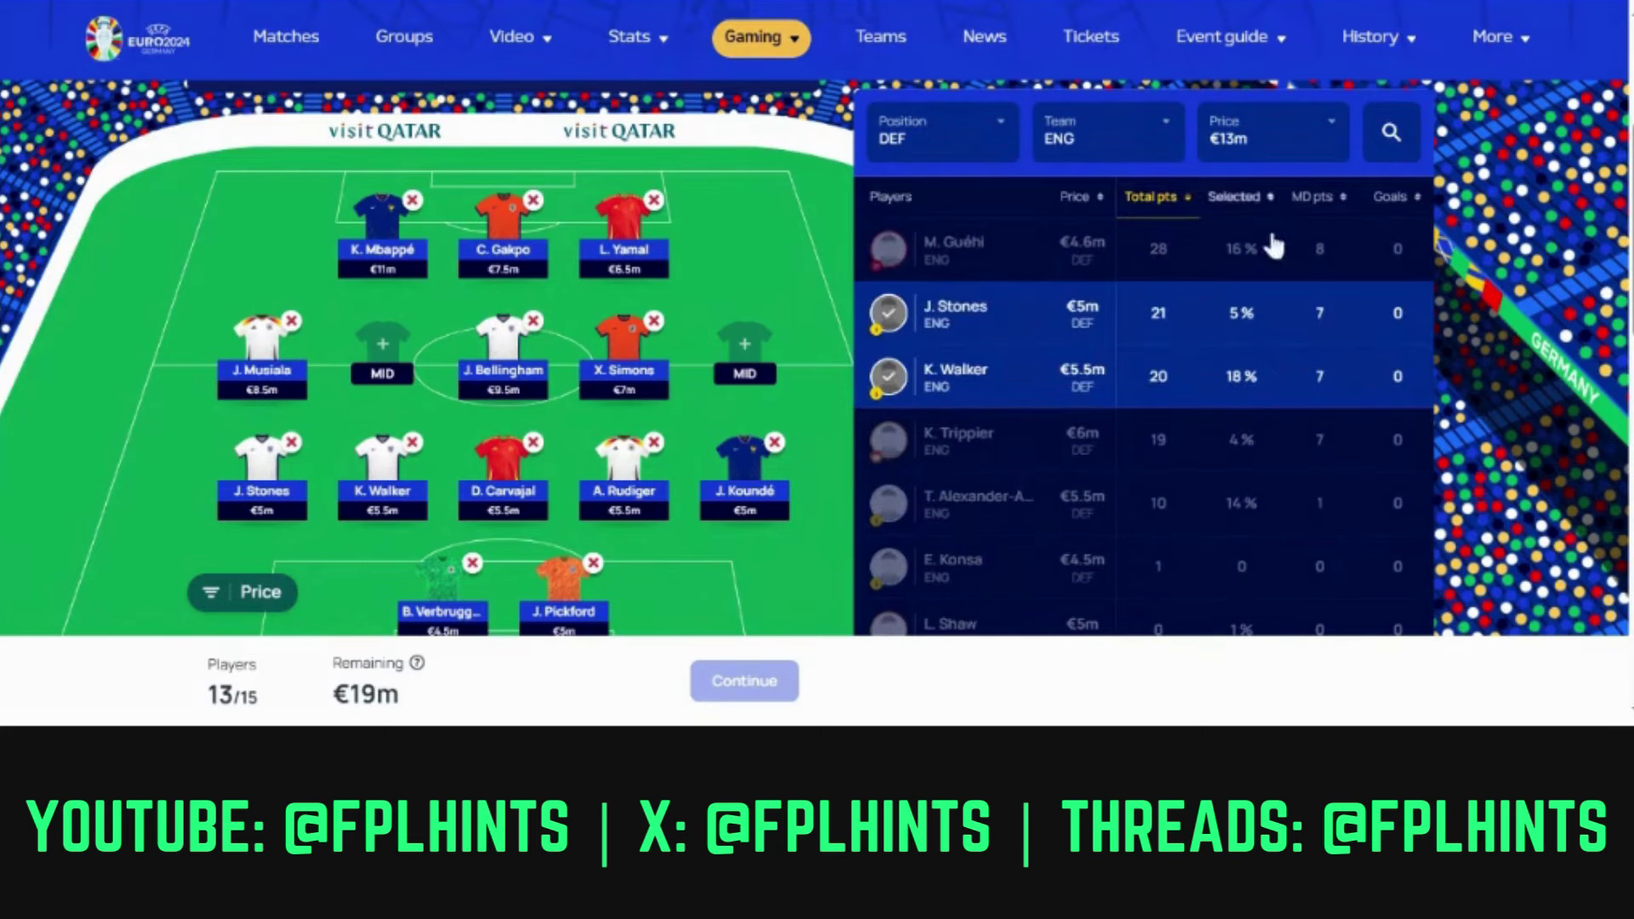
{"action": "scroll", "coordinate": [1519, 485], "scroll_direction": "up", "scroll_amount": 1}
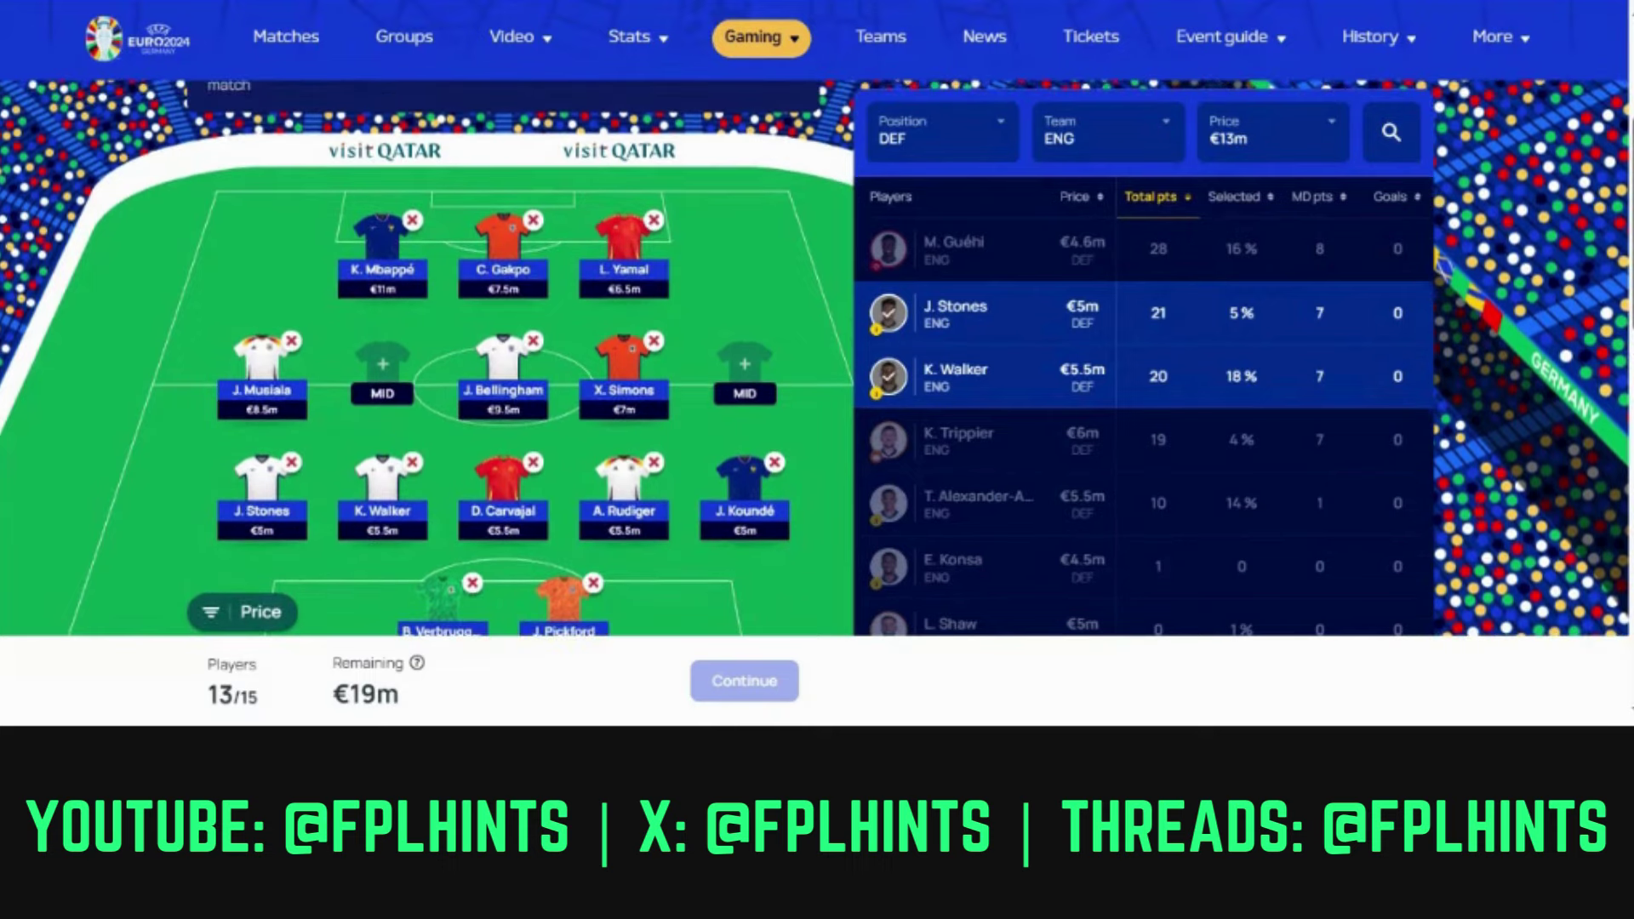
{"action": "scroll", "coordinate": [1519, 485], "scroll_direction": "down", "scroll_amount": 1}
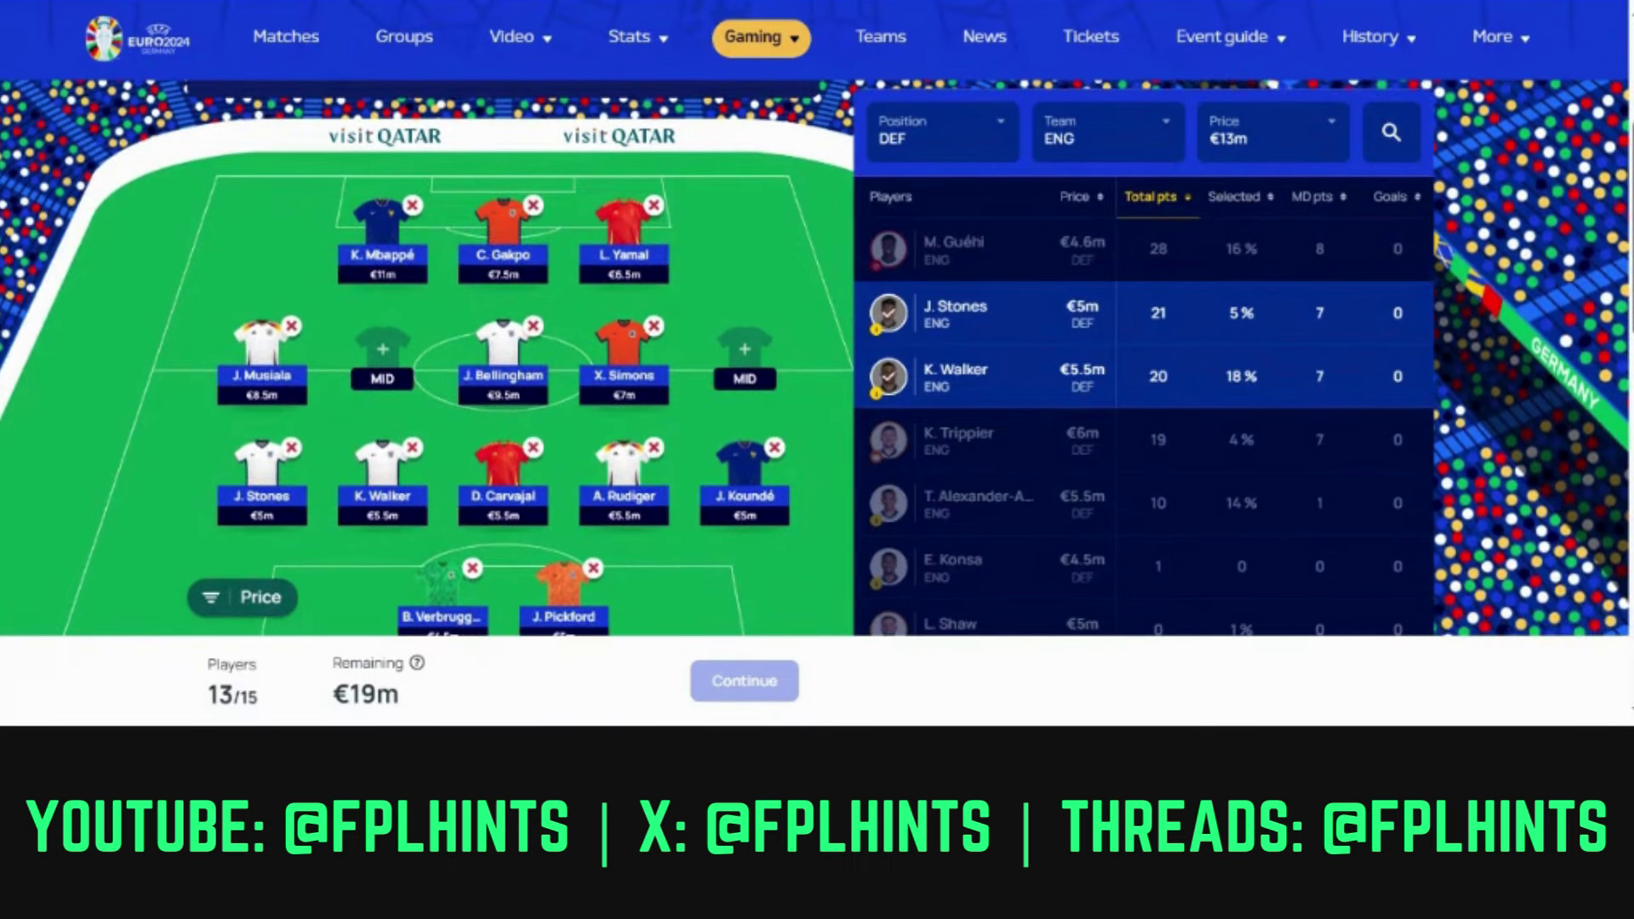